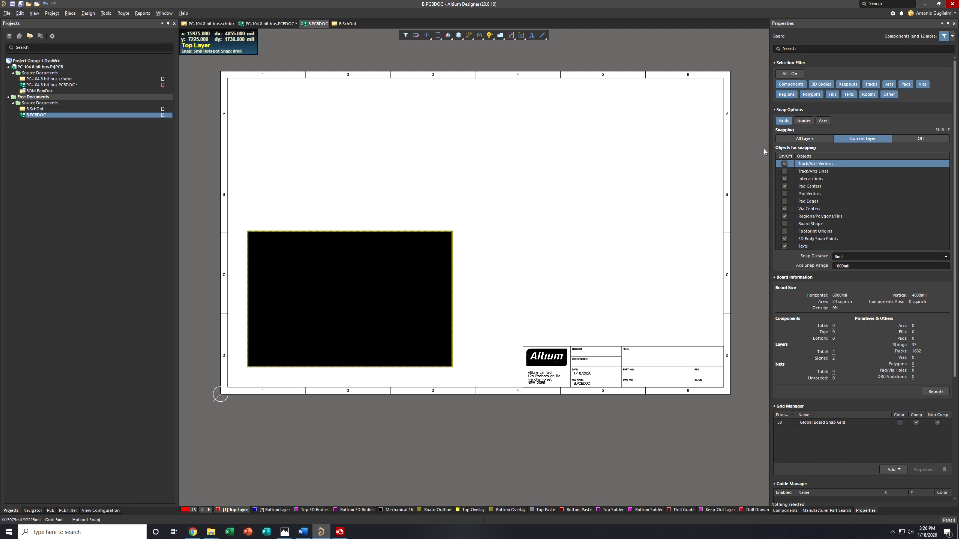
Switch to the Chrome image search results and open the Shark Logo picture's preview
mouse_move(193, 534)
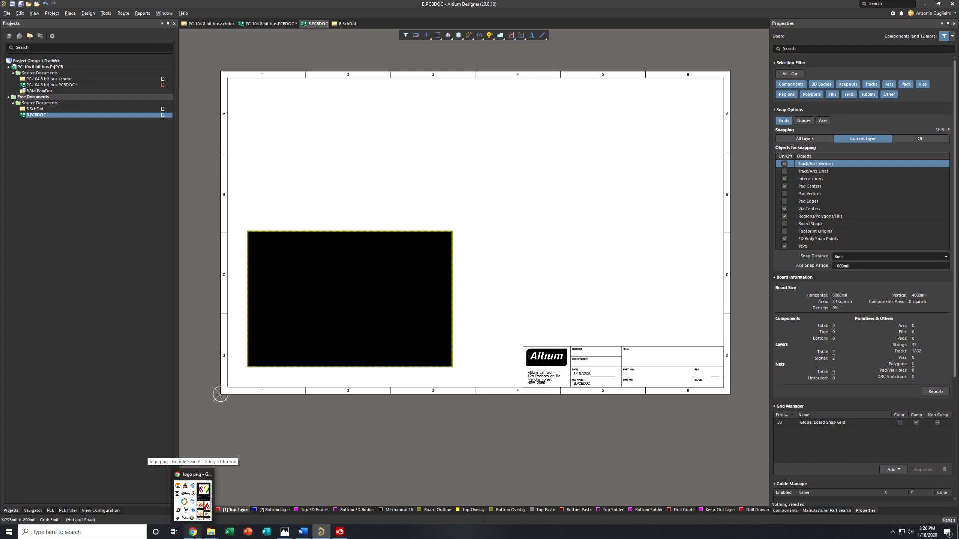
click(193, 533)
click(214, 270)
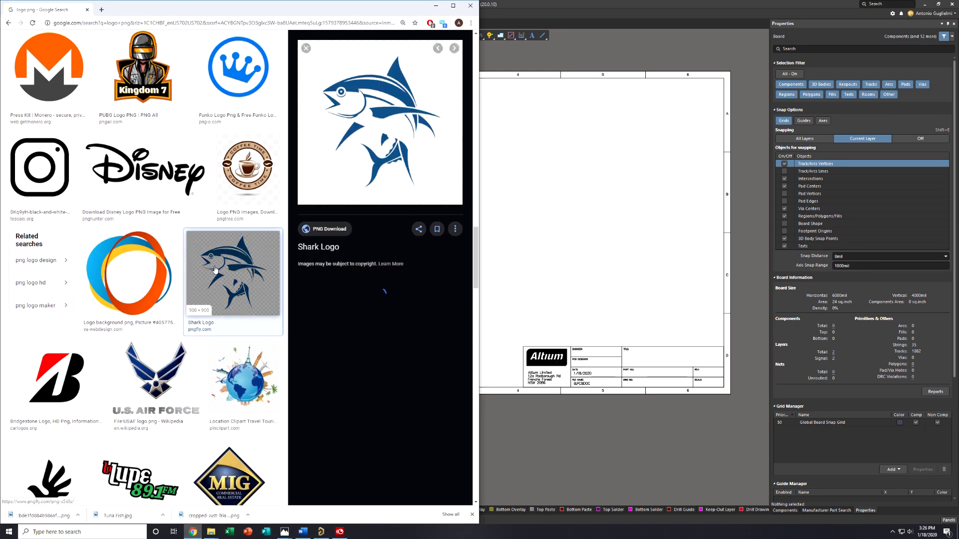
right_click(343, 116)
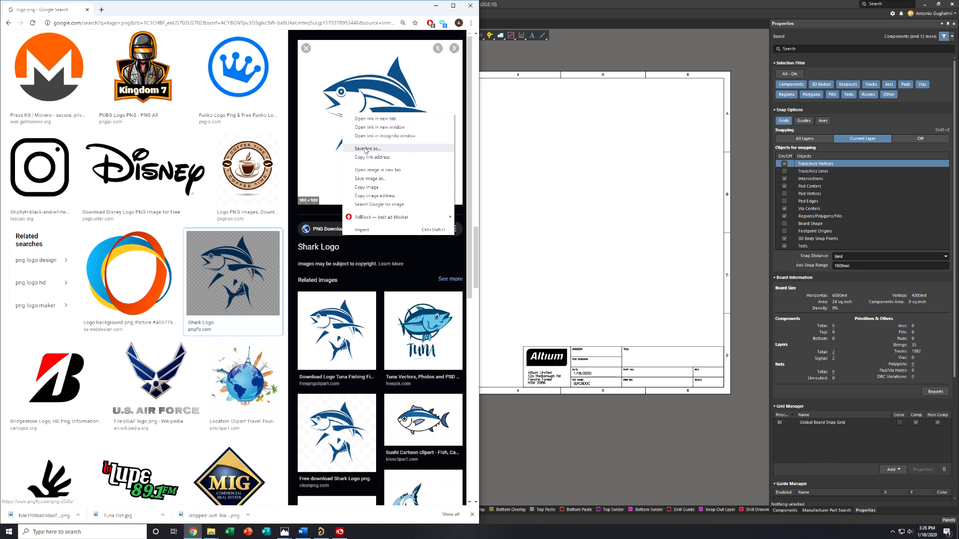
click(367, 179)
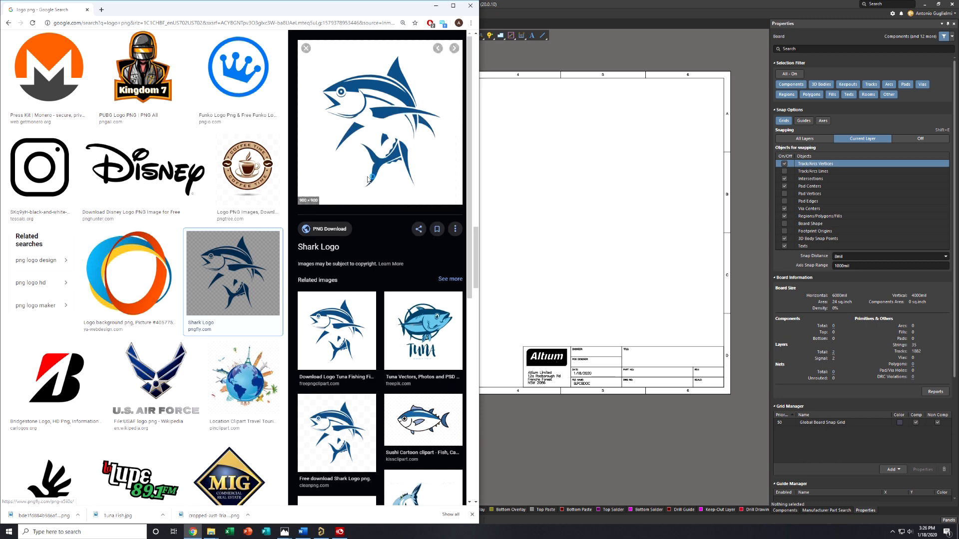
click(426, 257)
Copy the Shark Logo image from the preview and paste it into a new Paint picture
right_click(420, 138)
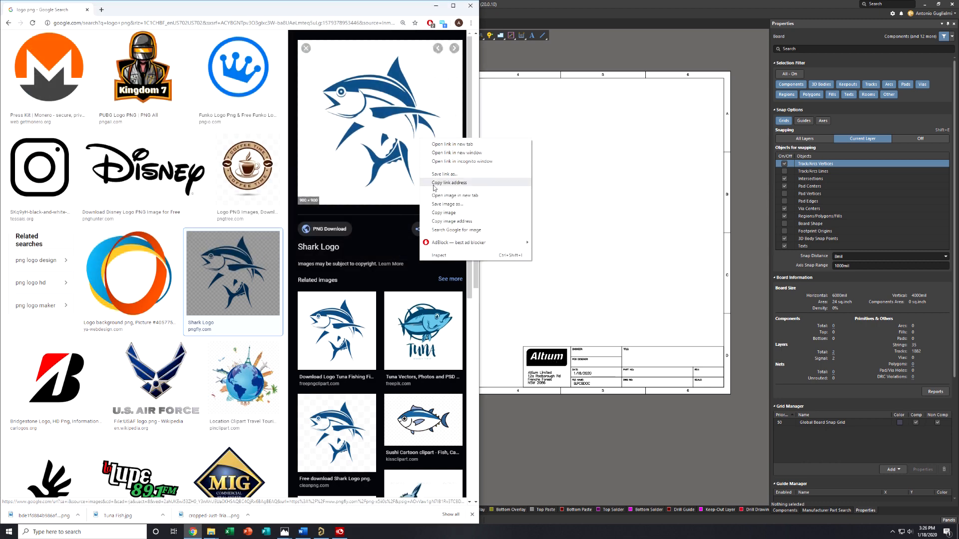
click(447, 214)
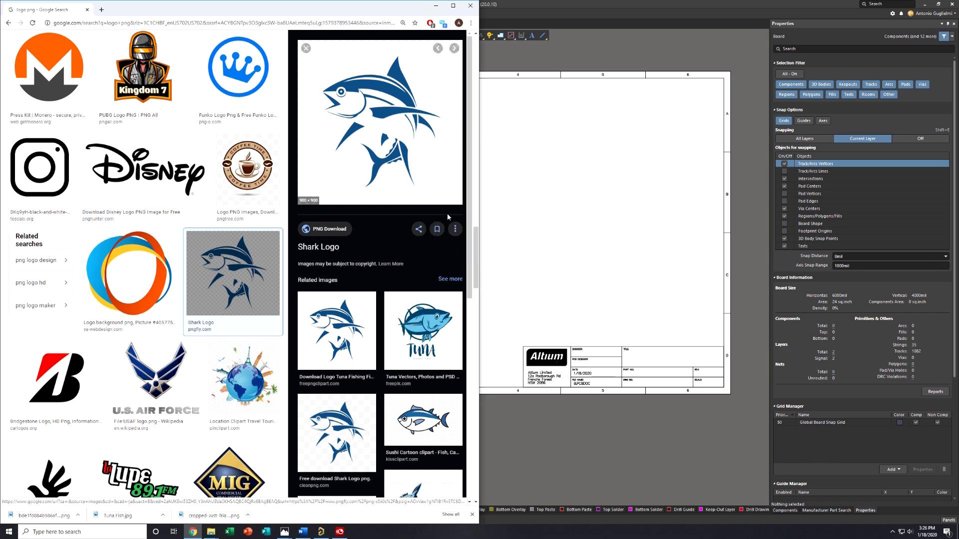
key(super)
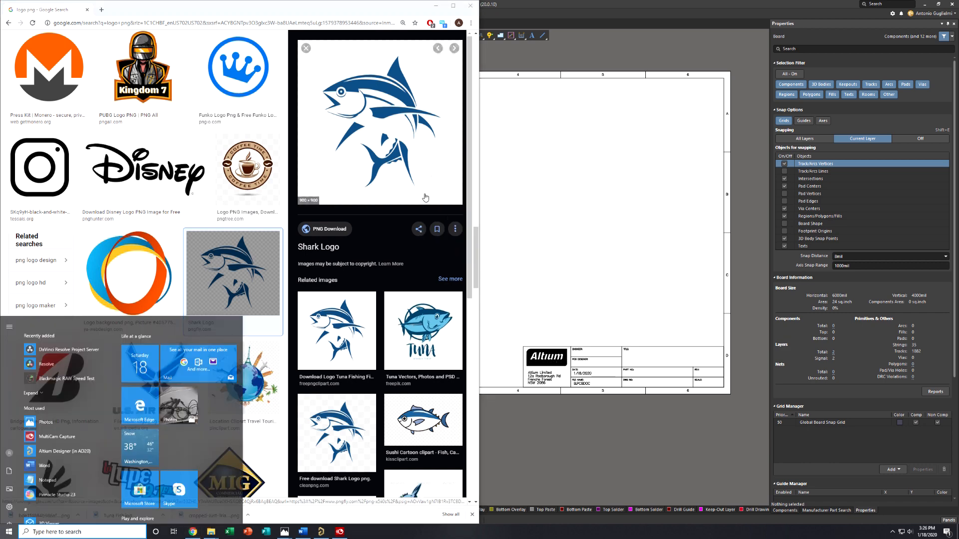
text(pain)
key(Return)
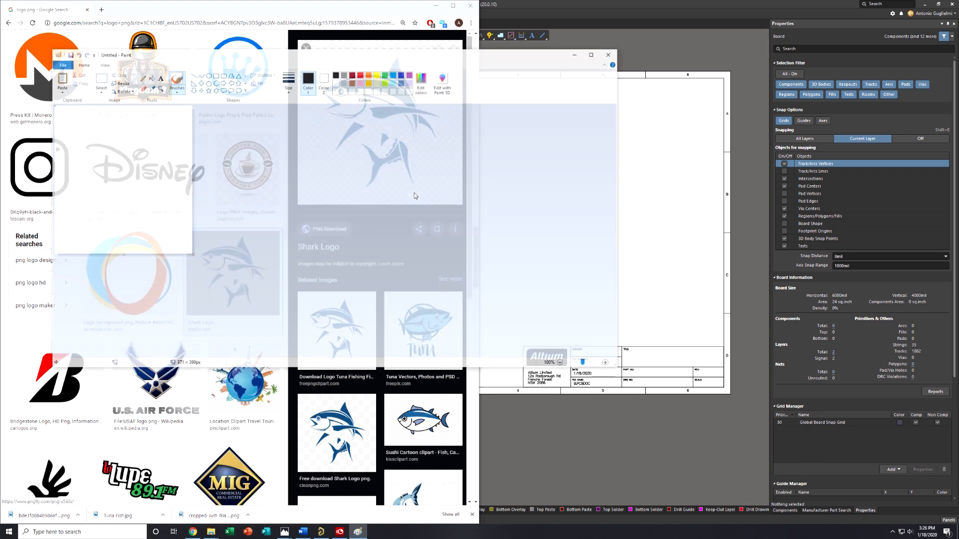
key(ctrl+v)
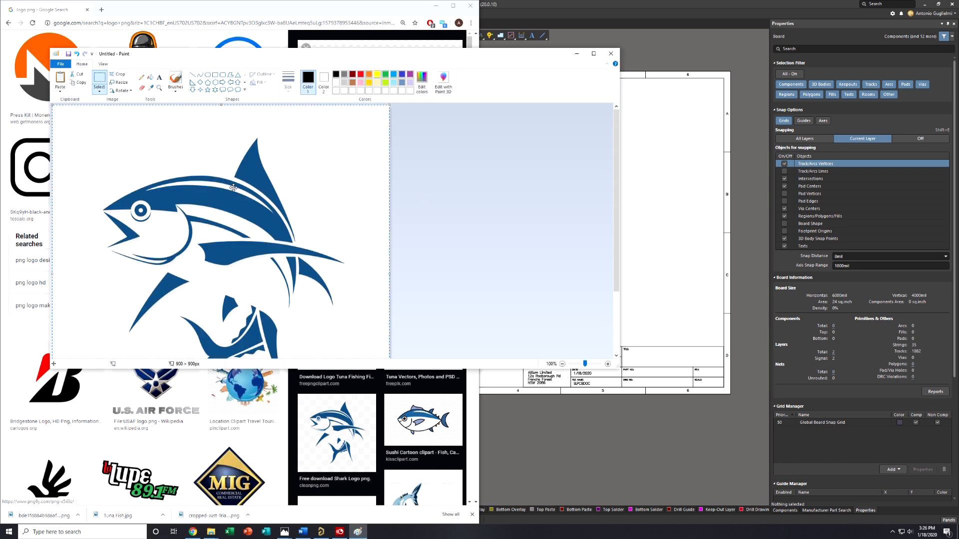
Save the picture as a Monochrome Bitmap named fish in the Altium Demos folder, accepting the reduced color quality
scroll(233, 191, down, 2)
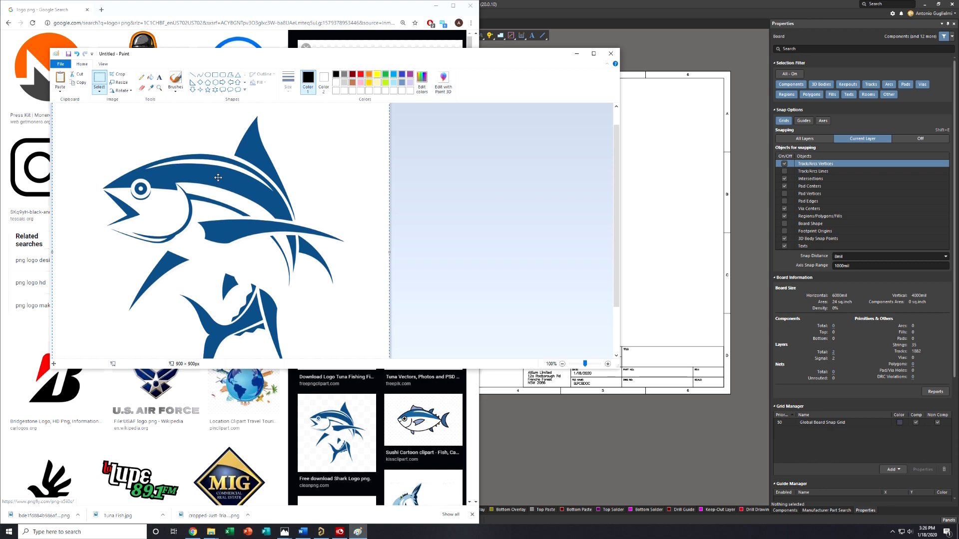
click(60, 64)
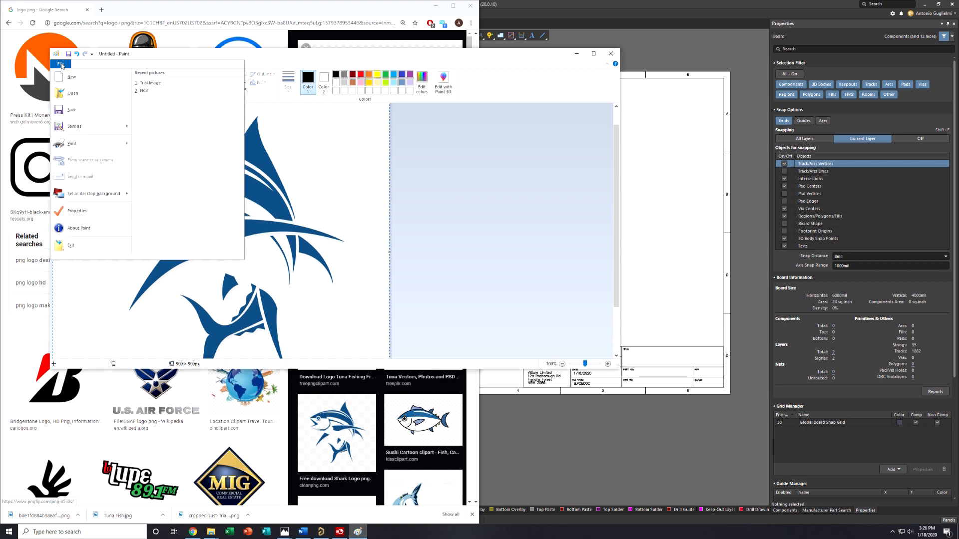
click(80, 126)
click(134, 288)
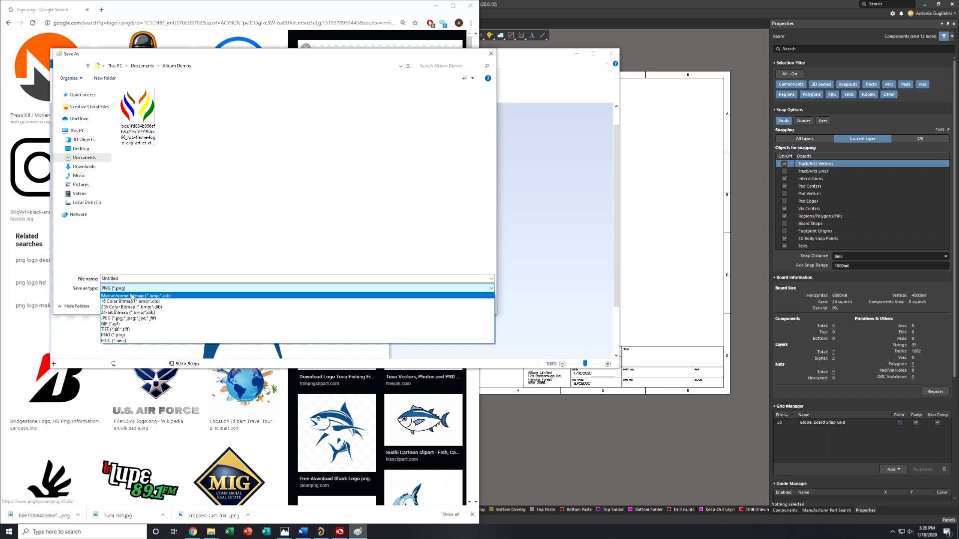
click(136, 296)
click(126, 278)
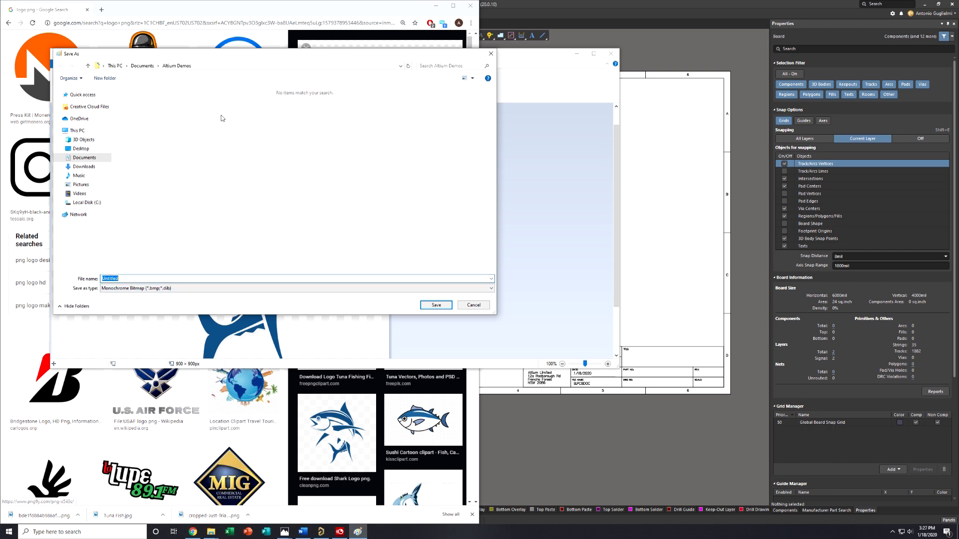
text(fish)
key(Return)
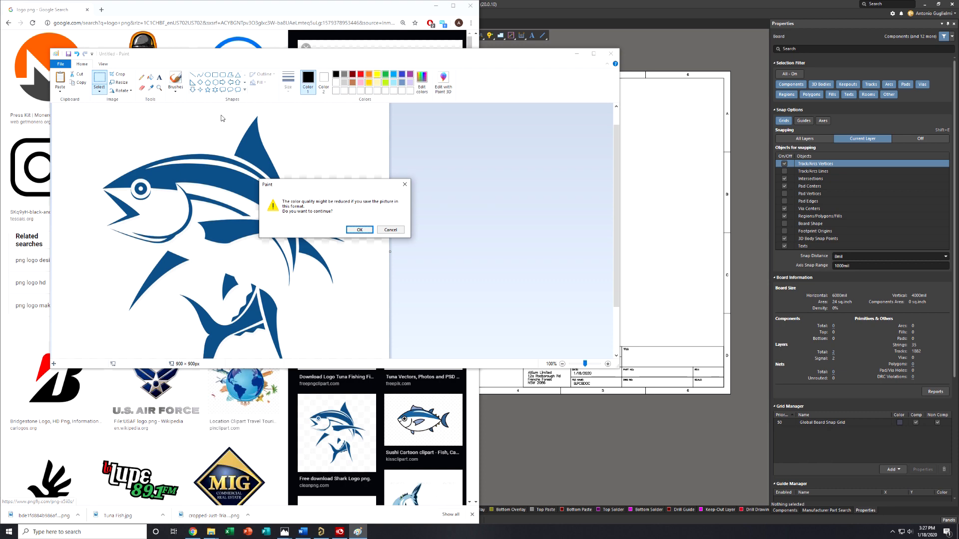
click(357, 230)
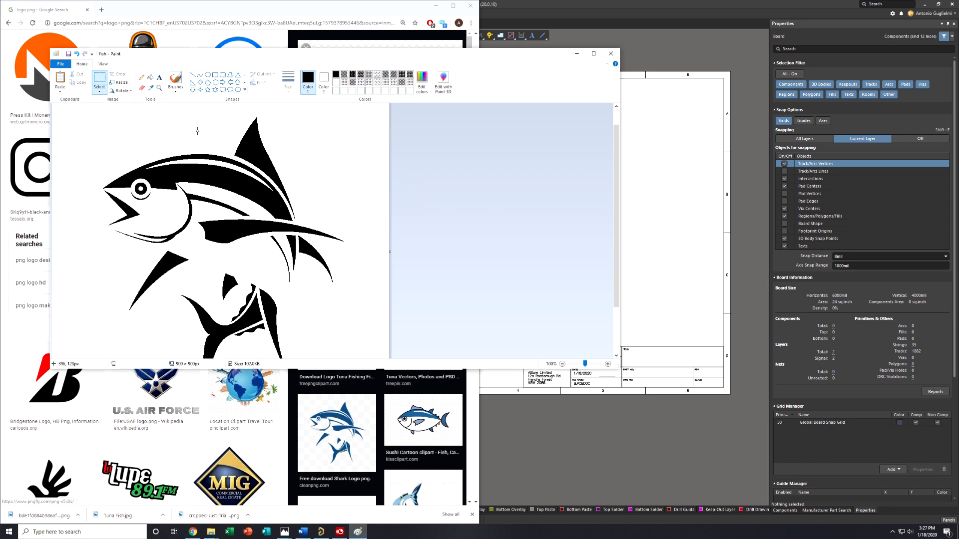
Check the black-and-white fish, then close Paint and minimize the browser to return to Altium Designer
scroll(189, 141, down, 2)
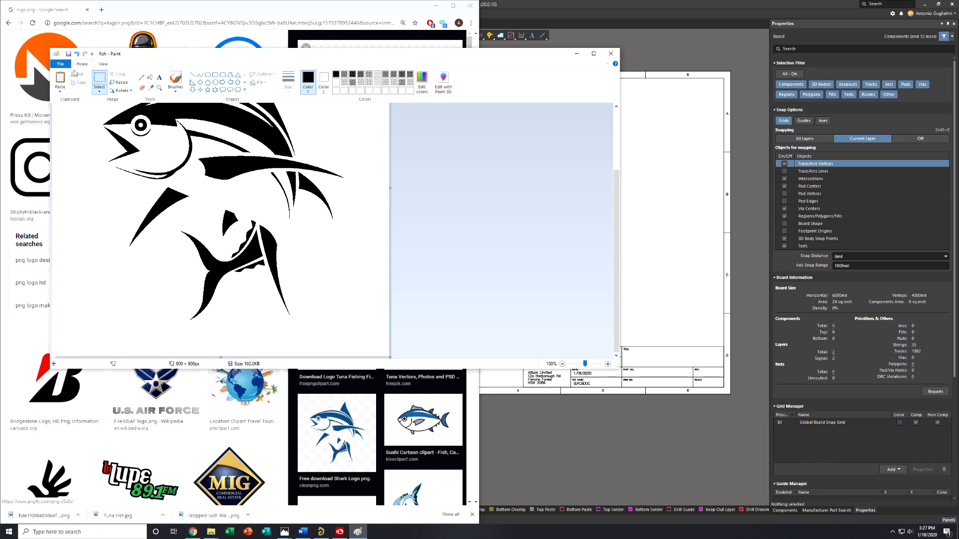
click(610, 53)
click(436, 5)
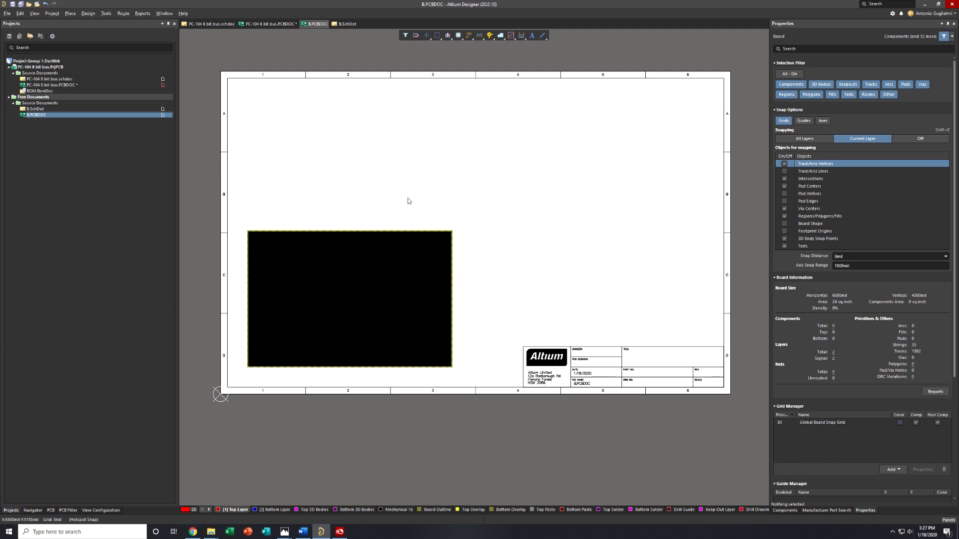
Open a blank document in Word and close the older Document1 without saving it
key(super)
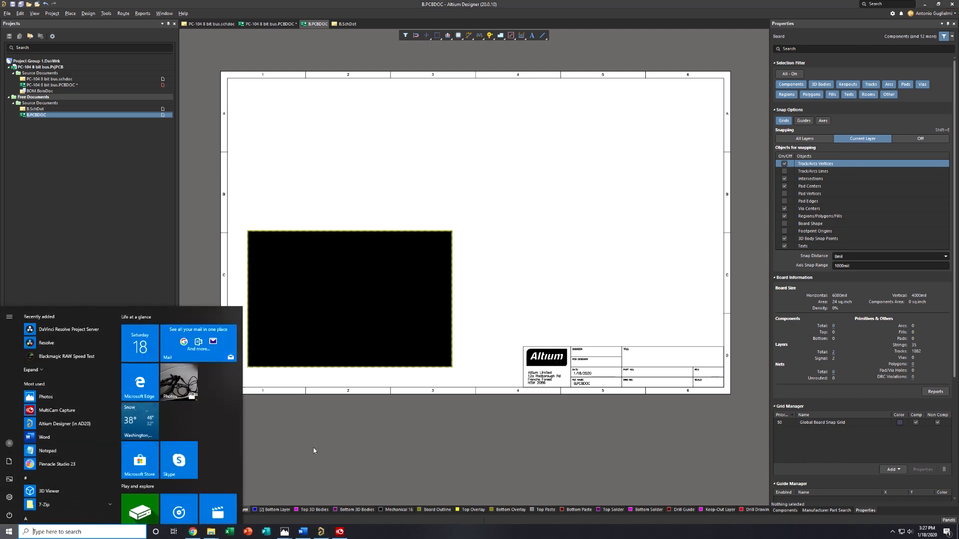
text(word)
key(Return)
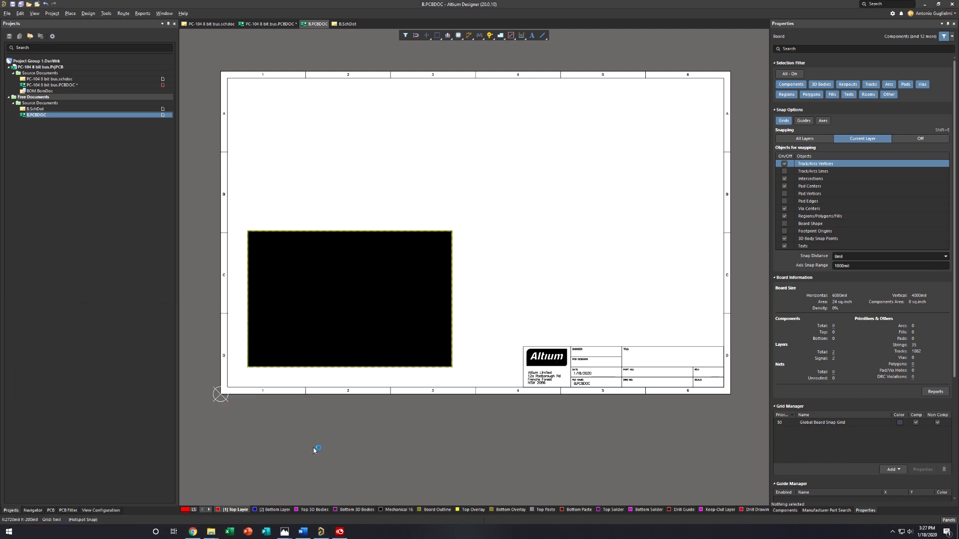
click(267, 204)
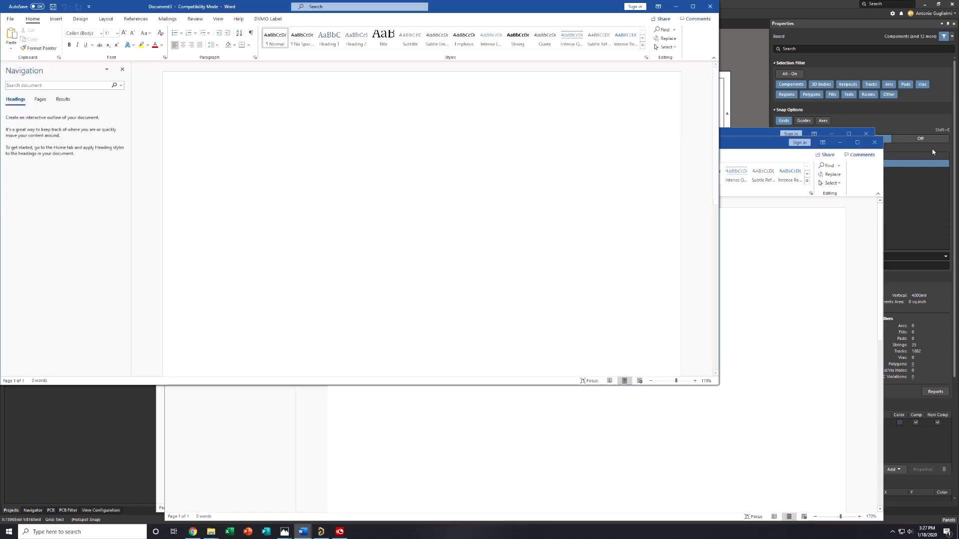
click(866, 133)
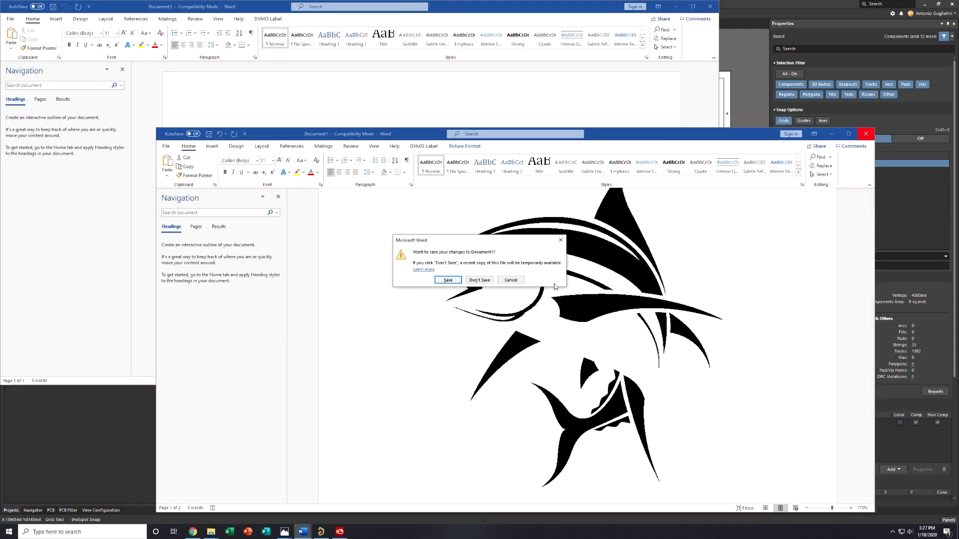
click(479, 280)
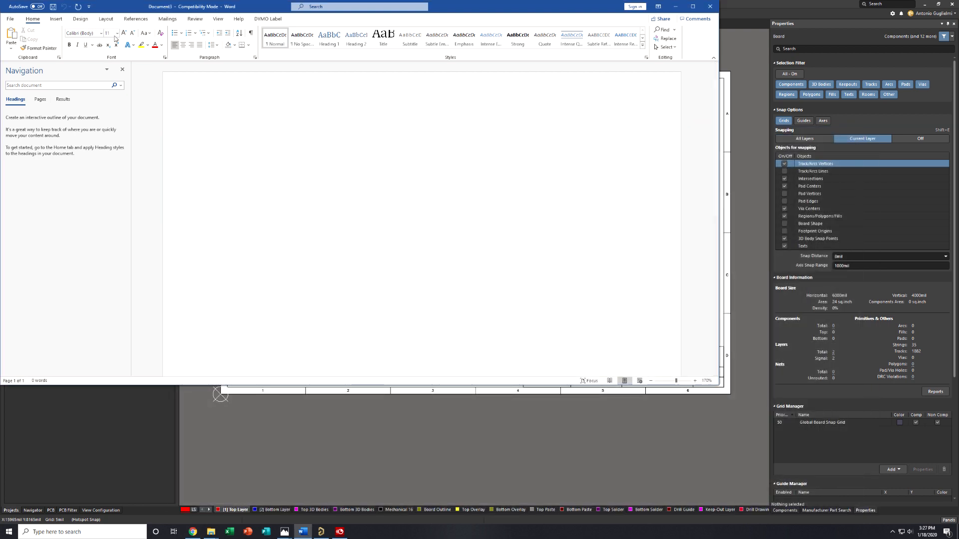
Insert the fish picture into the blank Word document, copy it, and close the document window
click(61, 20)
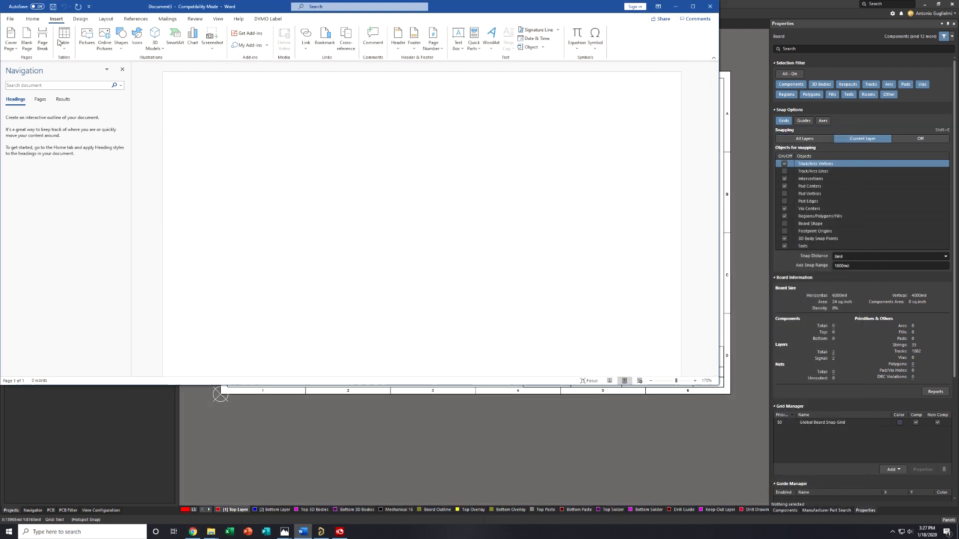
click(87, 40)
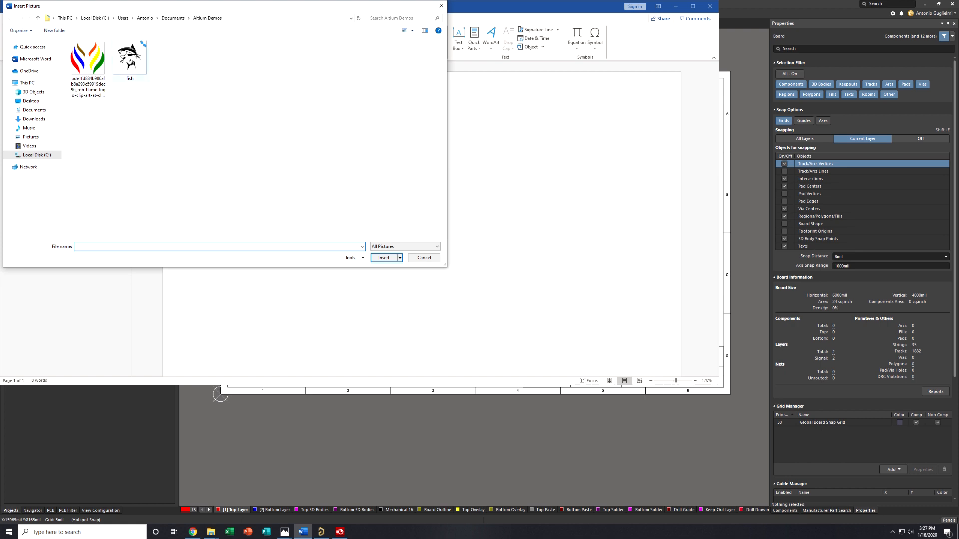
double_click(121, 59)
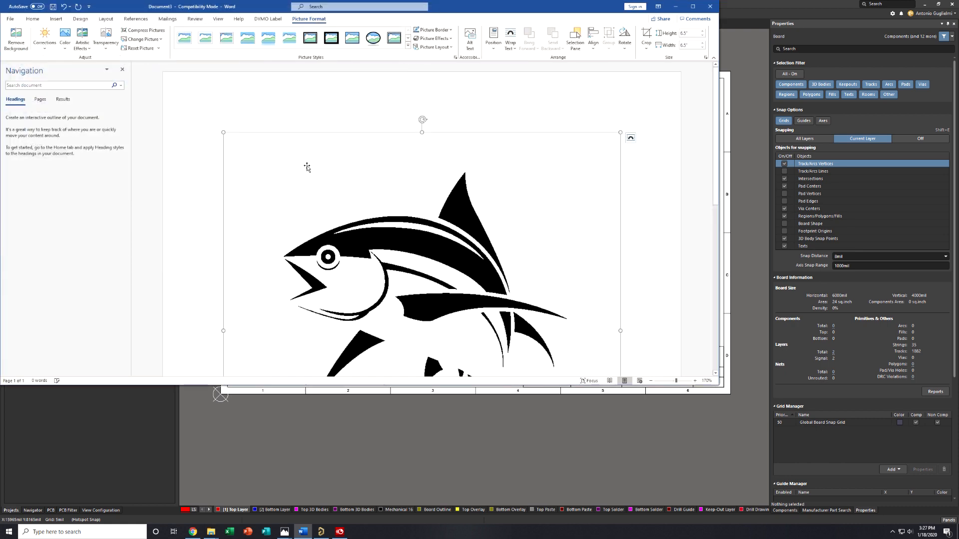
right_click(330, 228)
click(342, 244)
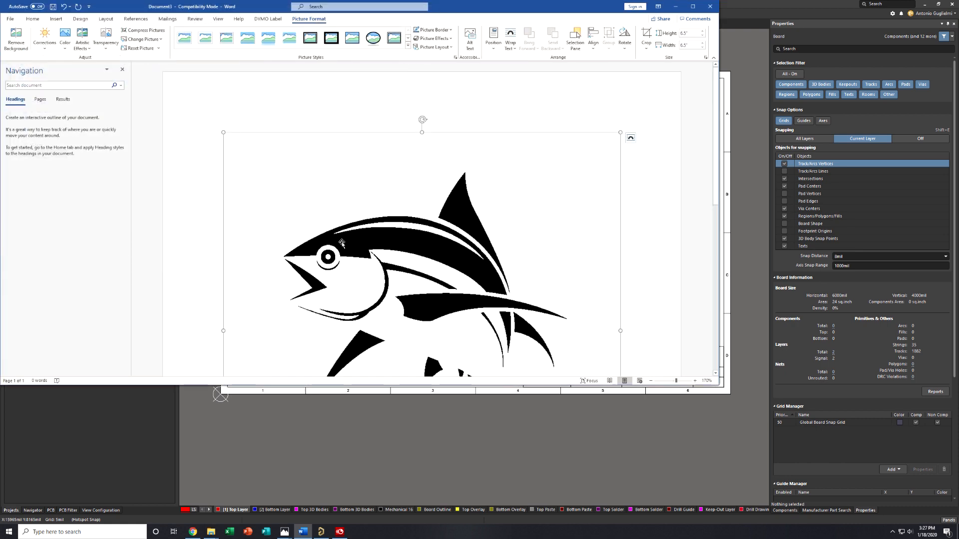
click(710, 7)
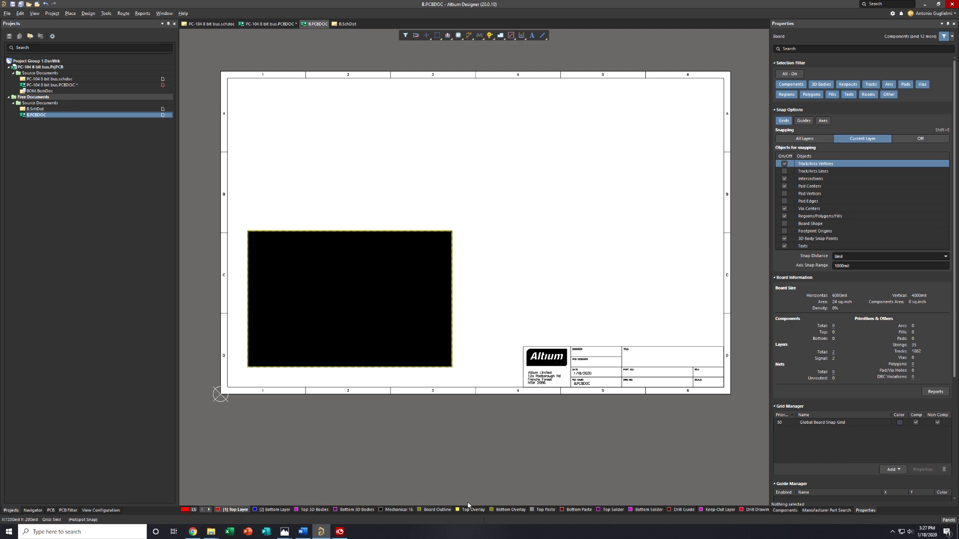
Make Top Layer the active layer and paste the copied fish logo above the drawing sheet
click(483, 510)
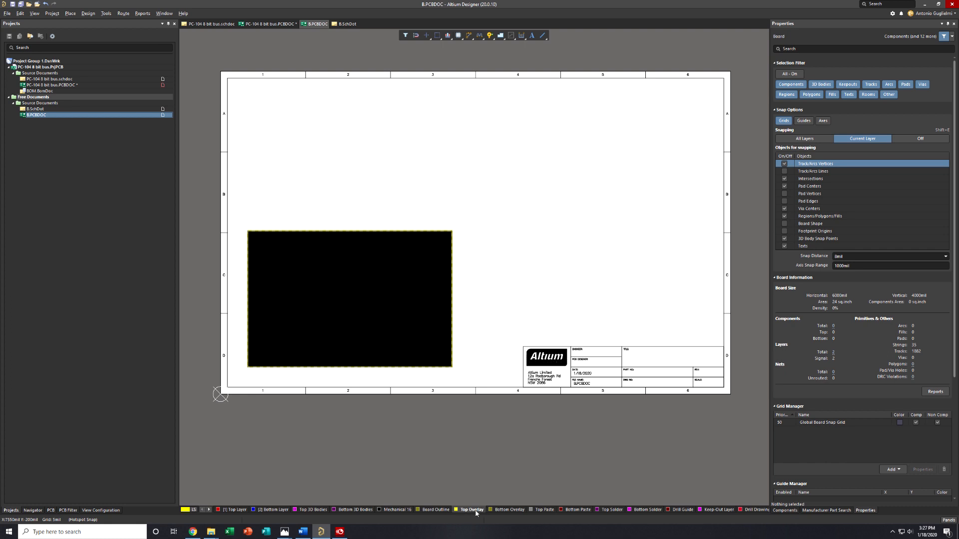
click(233, 511)
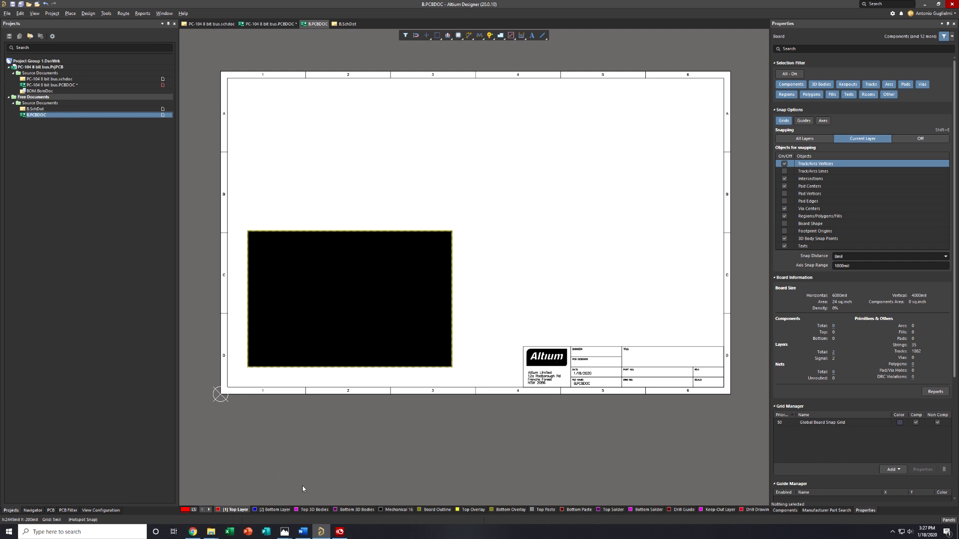
scroll(392, 182, up, 5)
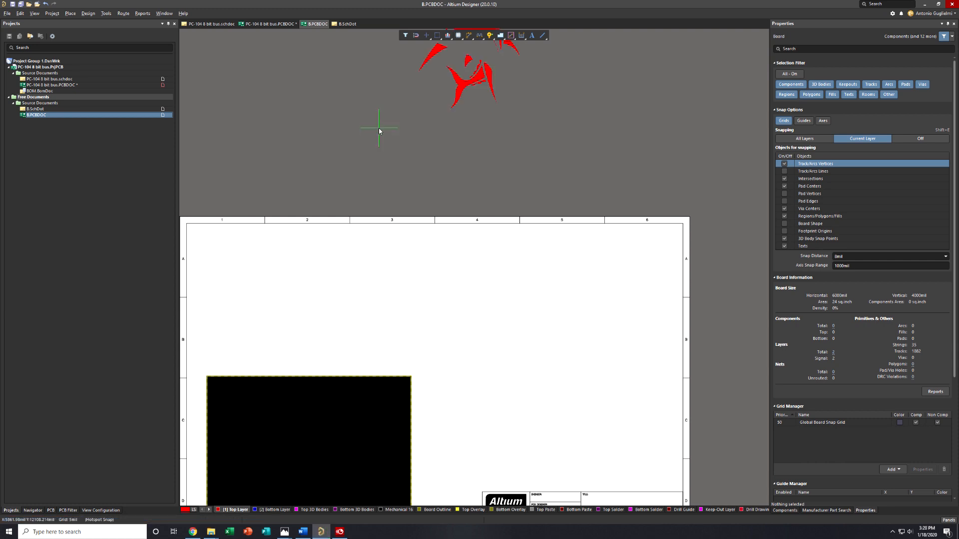
click(410, 207)
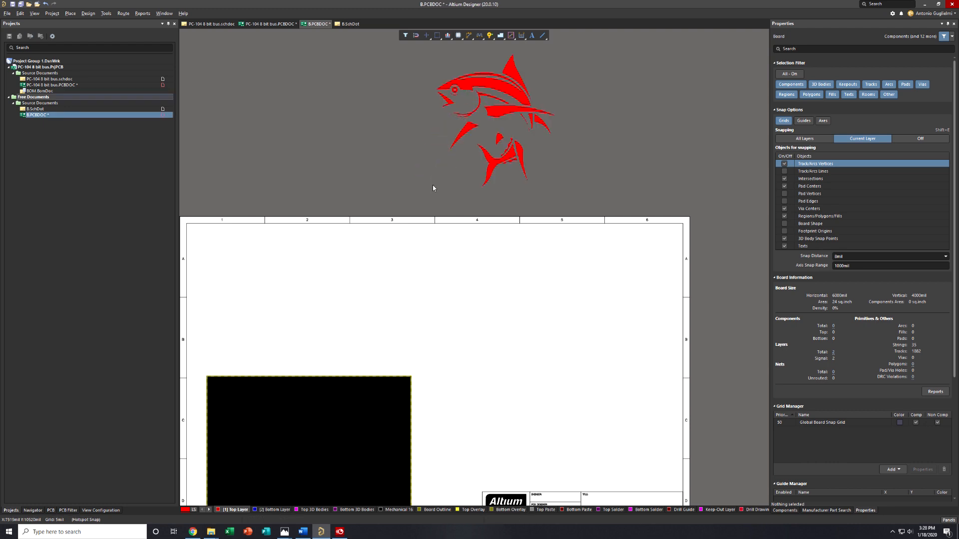
Change all regions of the fish logo to the Top Overlay layer and shift the whole logo slightly to the left
drag(421, 209, 572, 46)
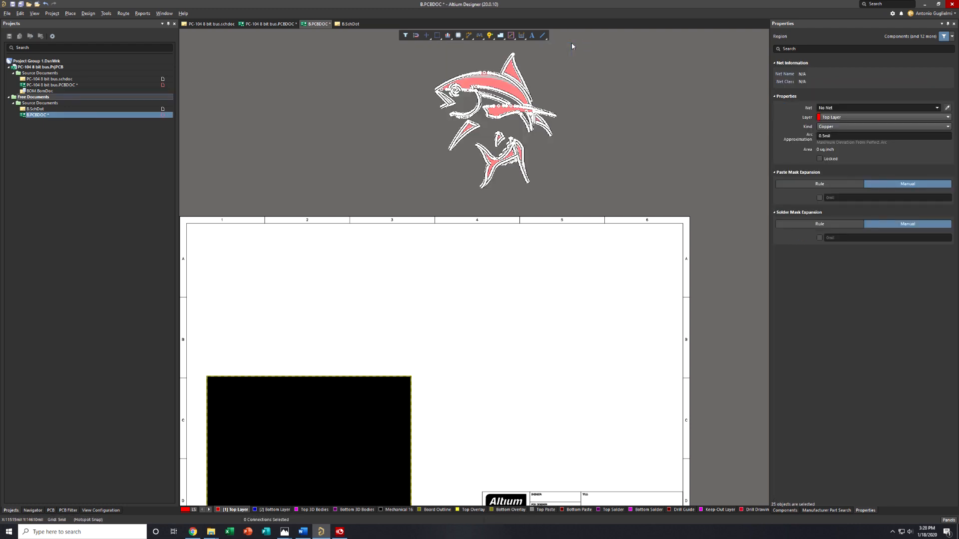
click(833, 119)
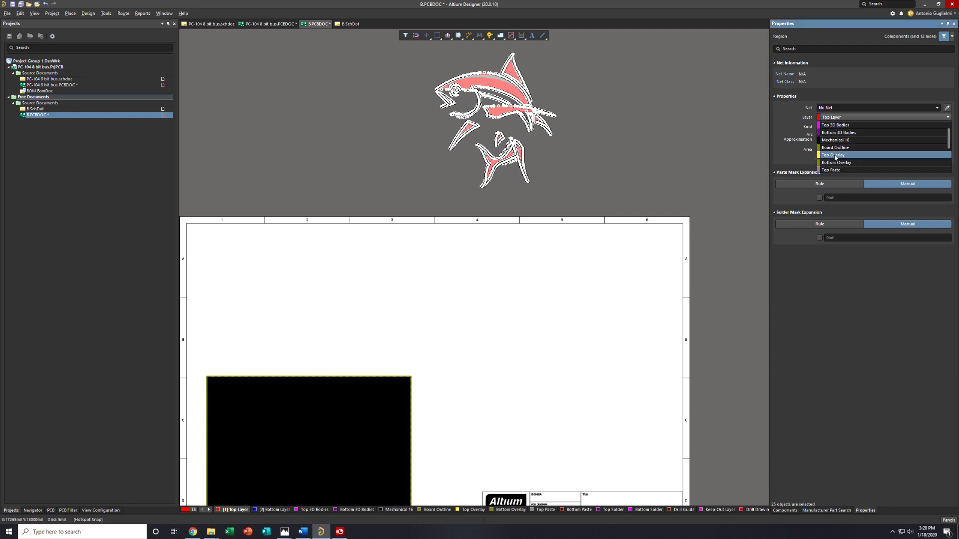
click(835, 156)
click(597, 155)
drag(424, 207, 576, 36)
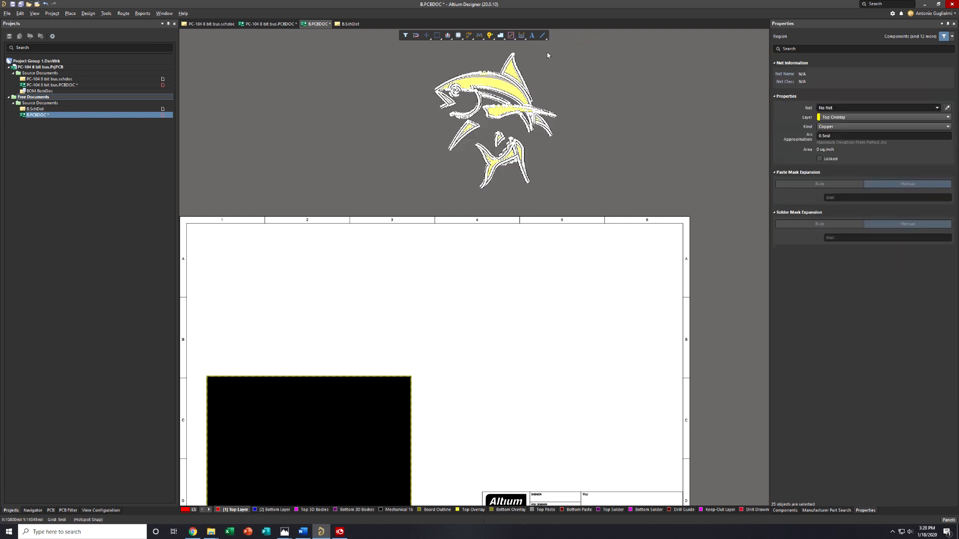
drag(514, 74, 492, 70)
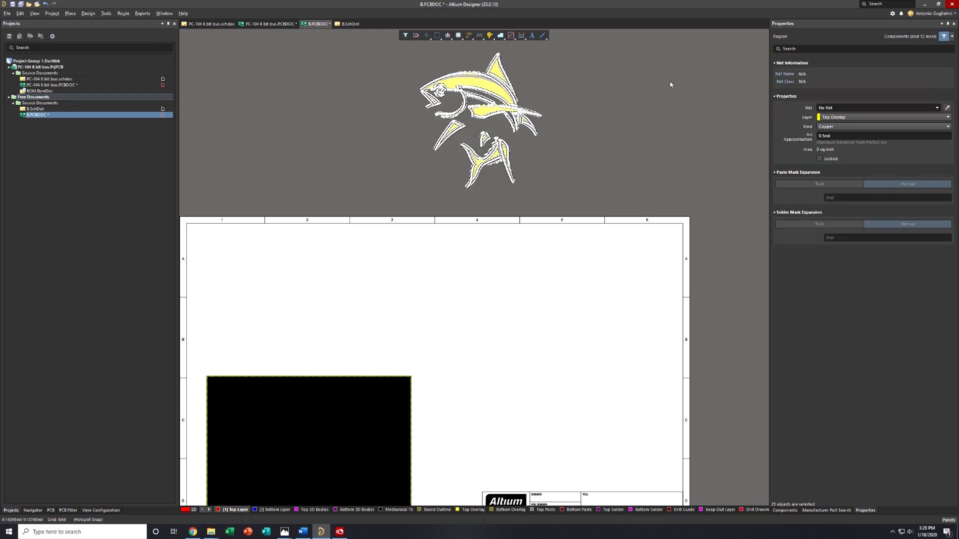
View the layer options for the selected fish regions and deselect the logo
click(845, 117)
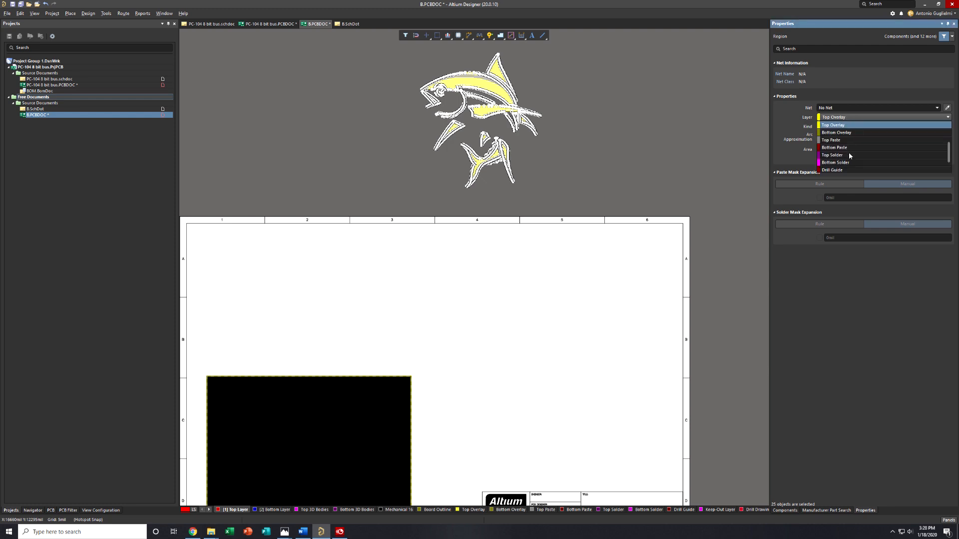
click(714, 135)
click(552, 189)
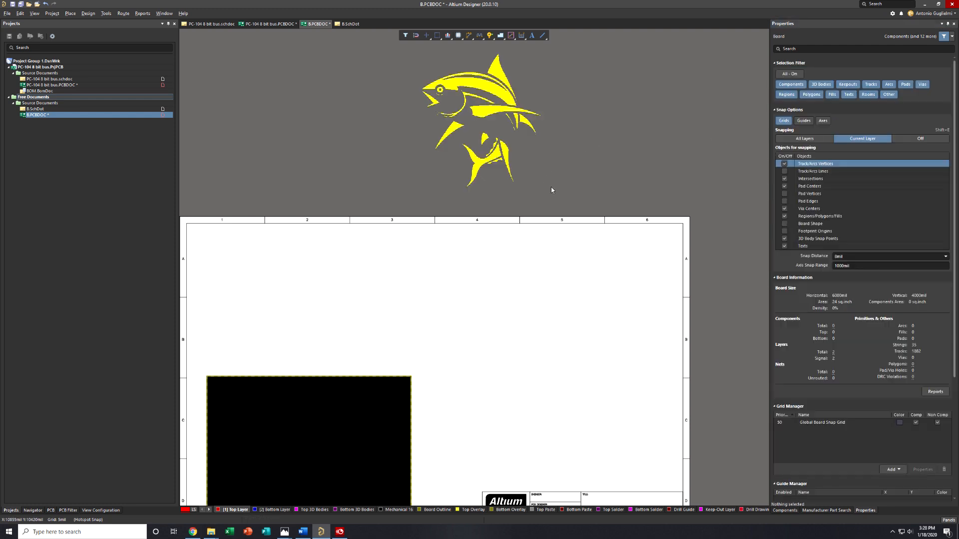
Select every region of the fish logo above the sheet and create a union from them
drag(483, 93, 483, 127)
scroll(367, 322, down, 3)
scroll(371, 271, up, 4)
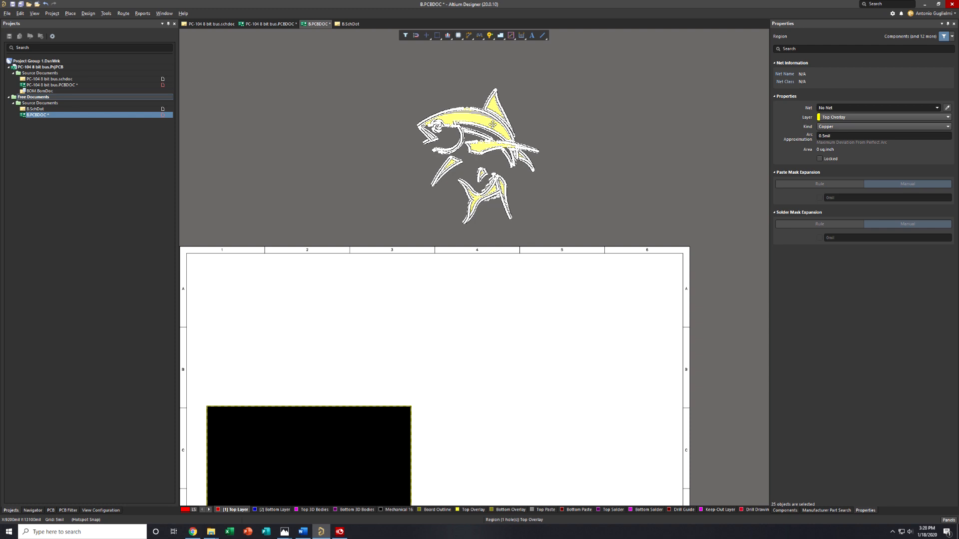
drag(556, 226, 402, 85)
right_click(473, 120)
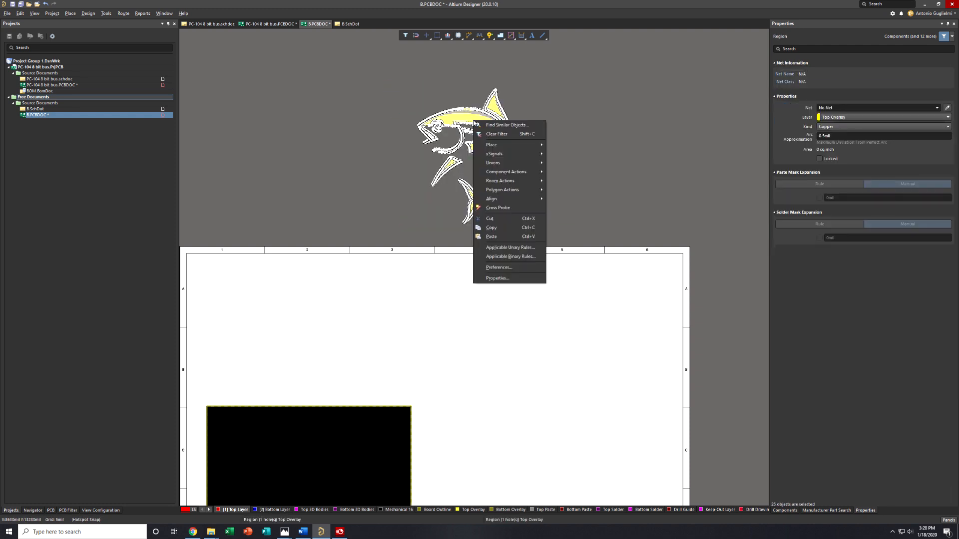
mouse_move(514, 165)
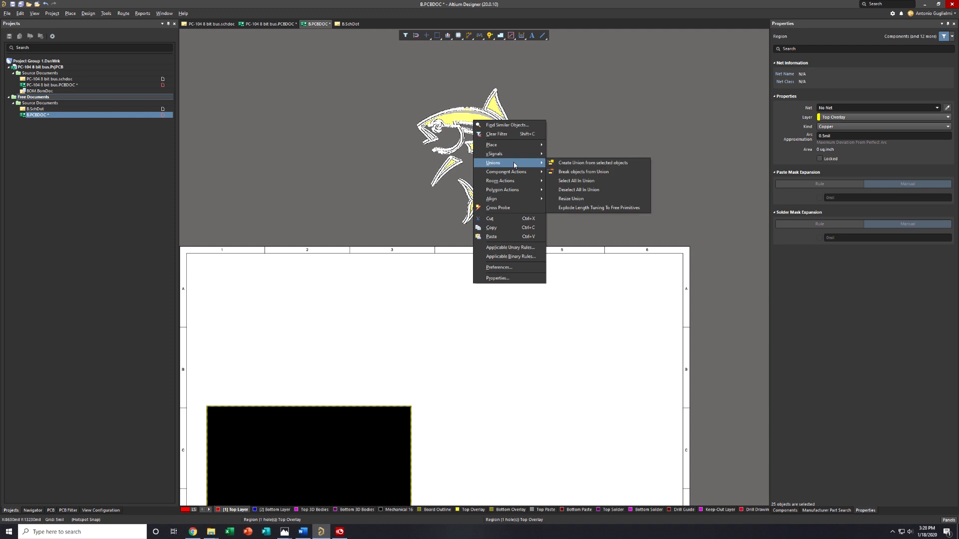
click(565, 164)
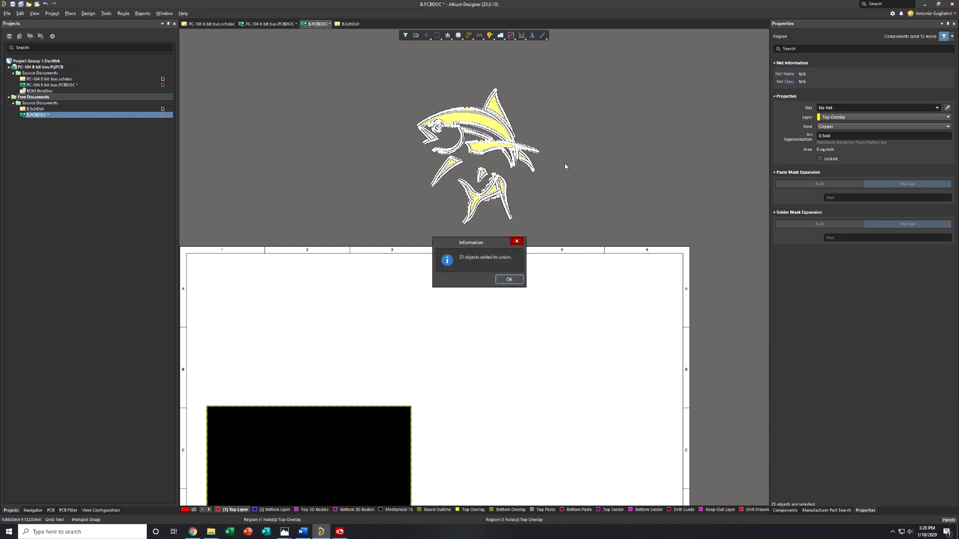
click(509, 280)
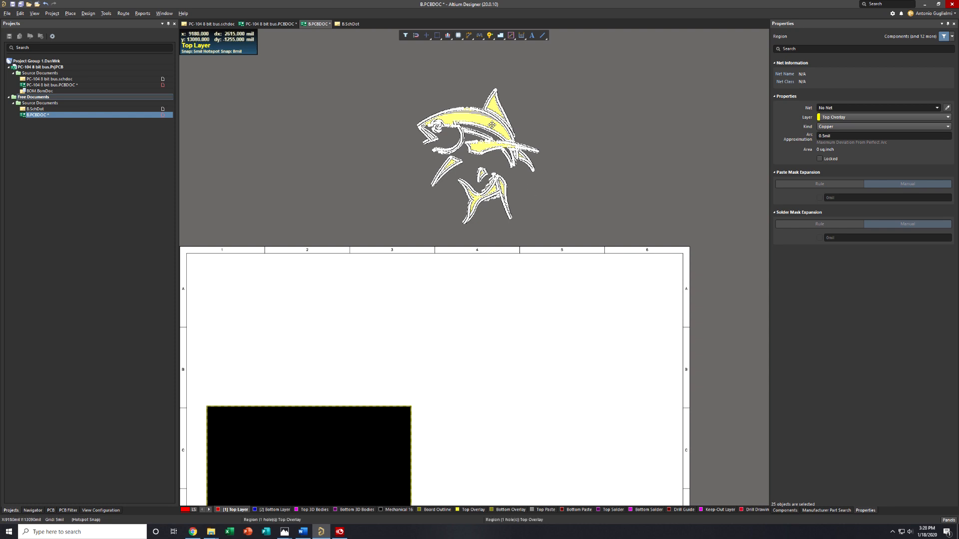
Resize the fish union to about half its size, keeping its lower-right corner fixed
right_click(493, 127)
mouse_move(515, 170)
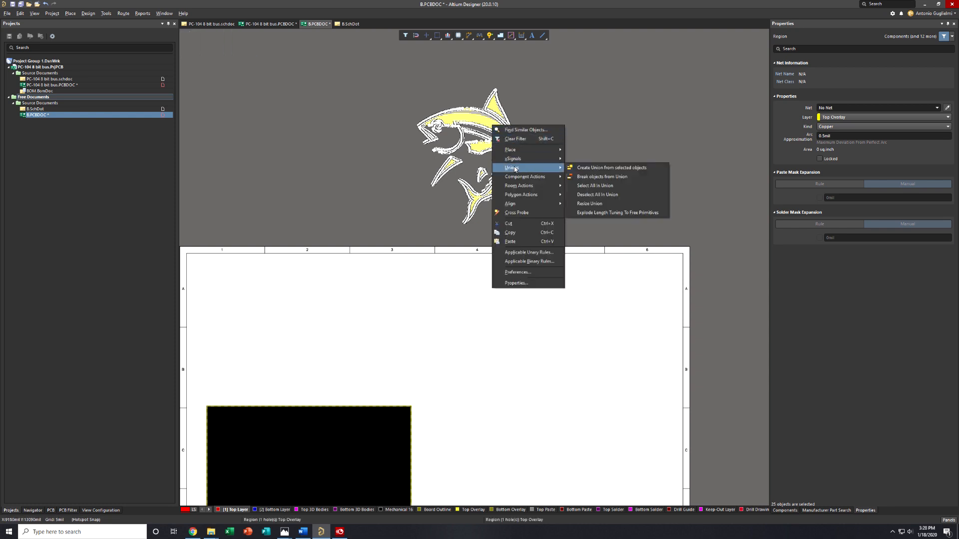
click(594, 203)
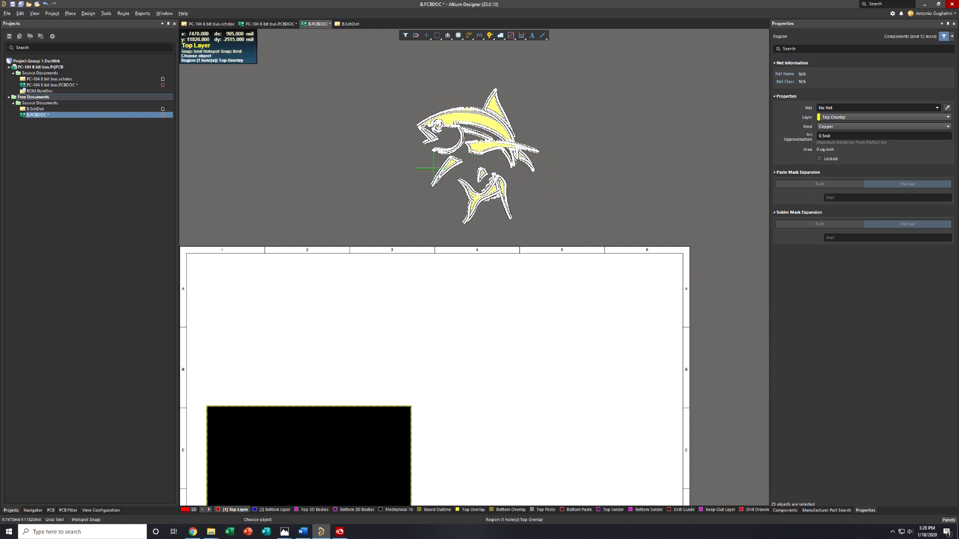
click(478, 120)
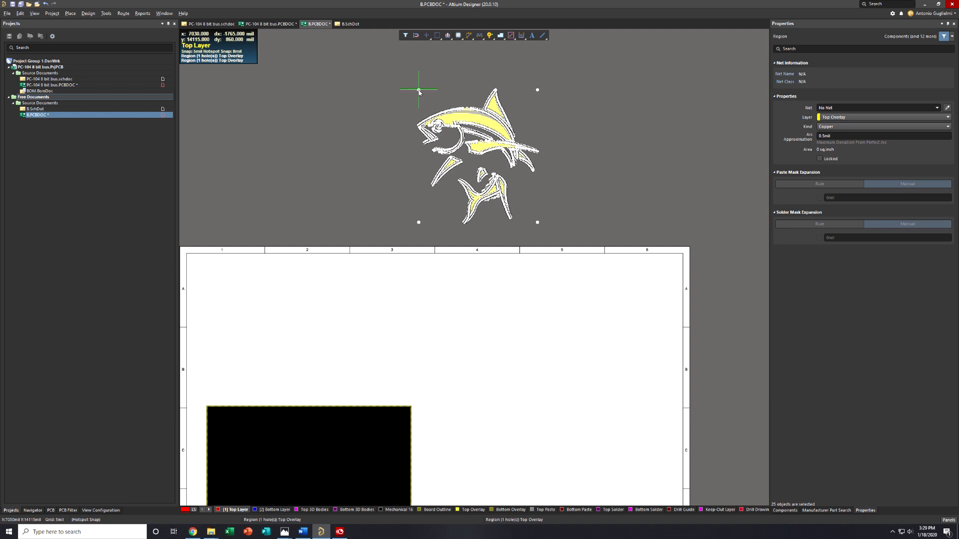
drag(418, 91, 475, 150)
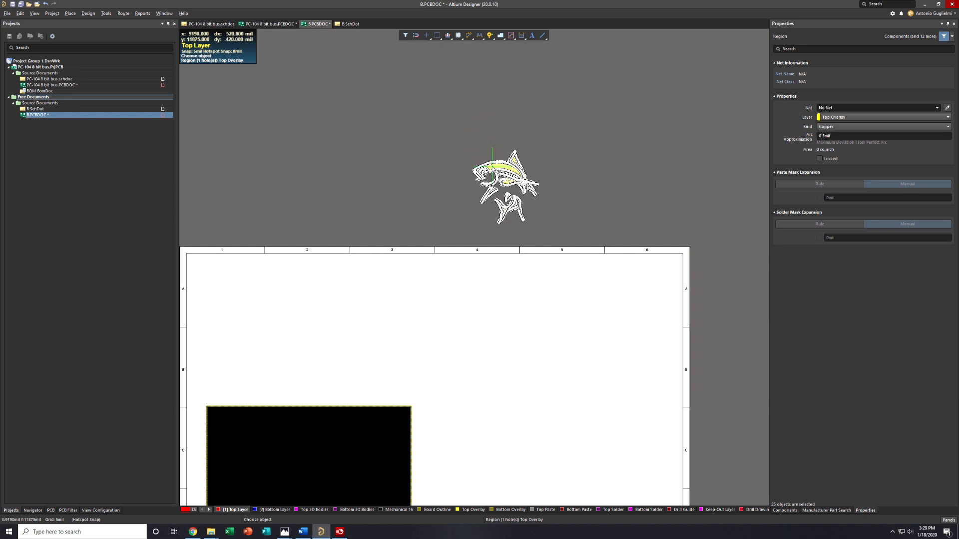
click(477, 142)
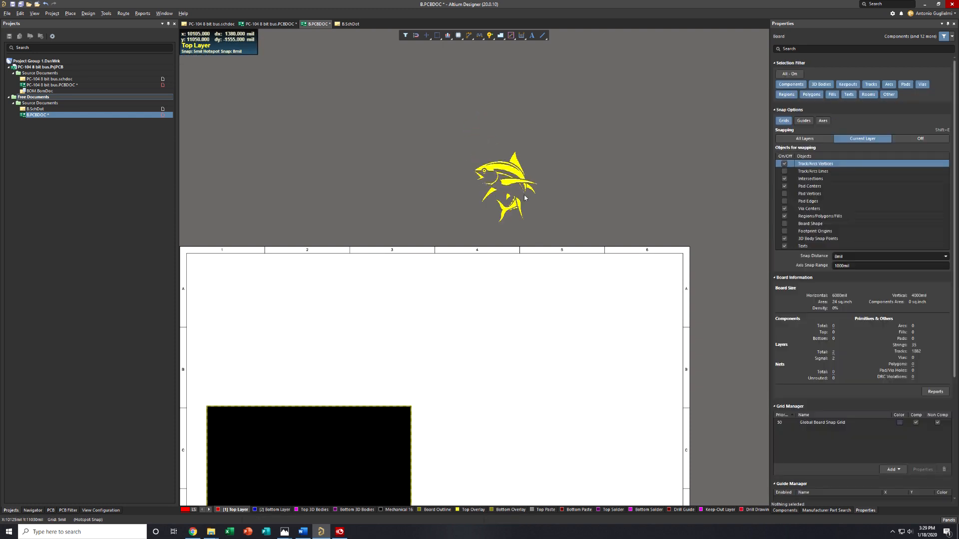
Select the whole reduced fish logo and move it onto the right part of the black board area
drag(474, 229, 538, 126)
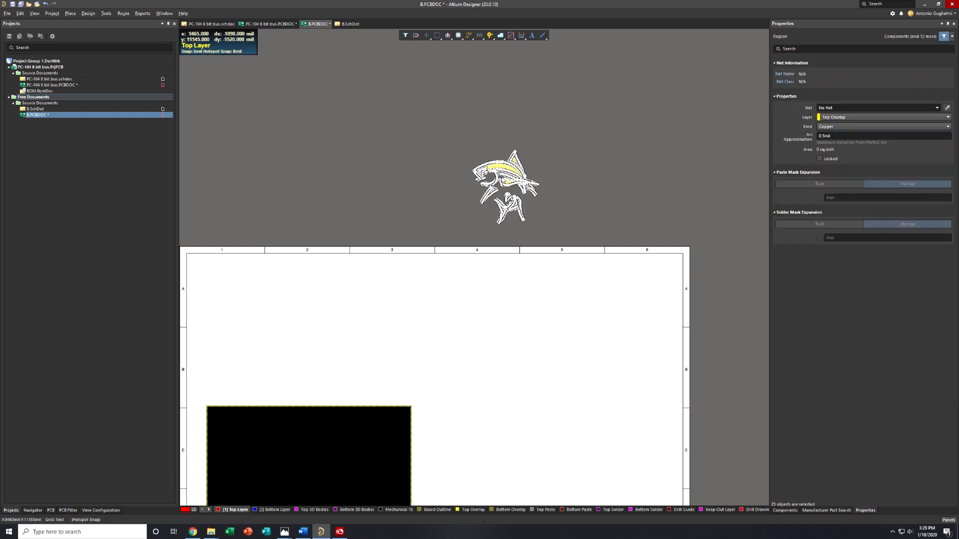
click(526, 165)
drag(508, 169, 374, 311)
scroll(439, 255, down, 3)
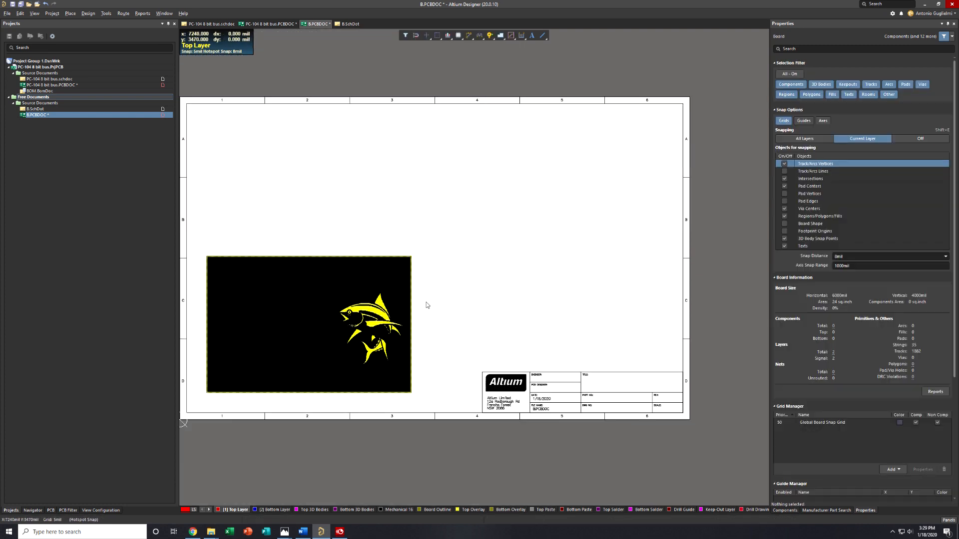
Flip the fish logo on the board horizontally and transfer it to the Bottom Overlay layer
ctrl+scroll(337, 378, up, 1)
drag(333, 382, 394, 334)
scroll(447, 270, up, 5)
key(x)
scroll(463, 175, down, 4)
scroll(441, 251, down, 2)
click(448, 325)
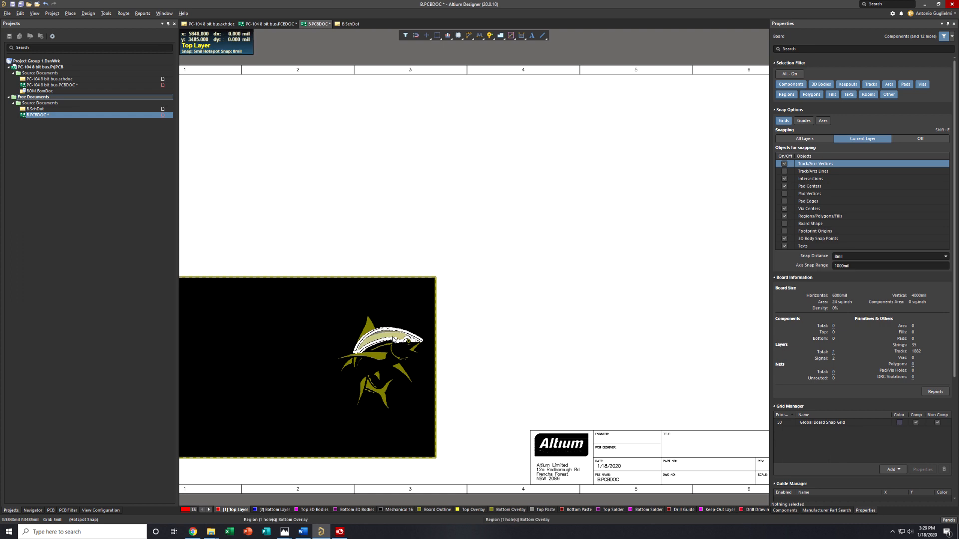
Flip the whole fish logo back horizontally and return it to the Top Overlay layer
click(550, 244)
drag(332, 421, 434, 305)
drag(393, 336, 365, 338)
key(x)
click(531, 329)
Delete the Altium logo graphic from the drawing sheet's title block
ctrl+scroll(317, 387, up, 2)
right_drag(525, 404, 440, 346)
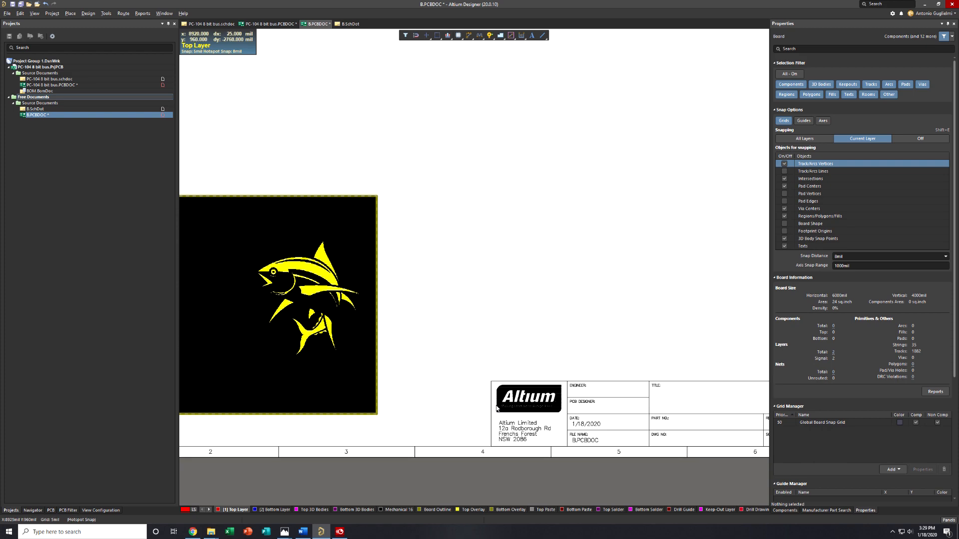
ctrl+scroll(497, 408, up, 3)
drag(412, 411, 513, 354)
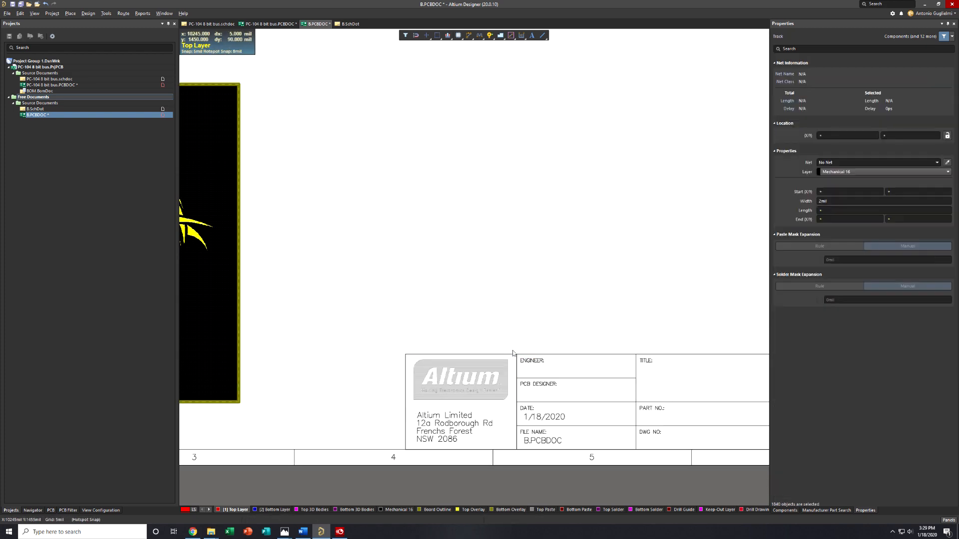
key(Delete)
Duplicate the fish logo and place the copy beside the original on the board
right_drag(458, 328, 645, 328)
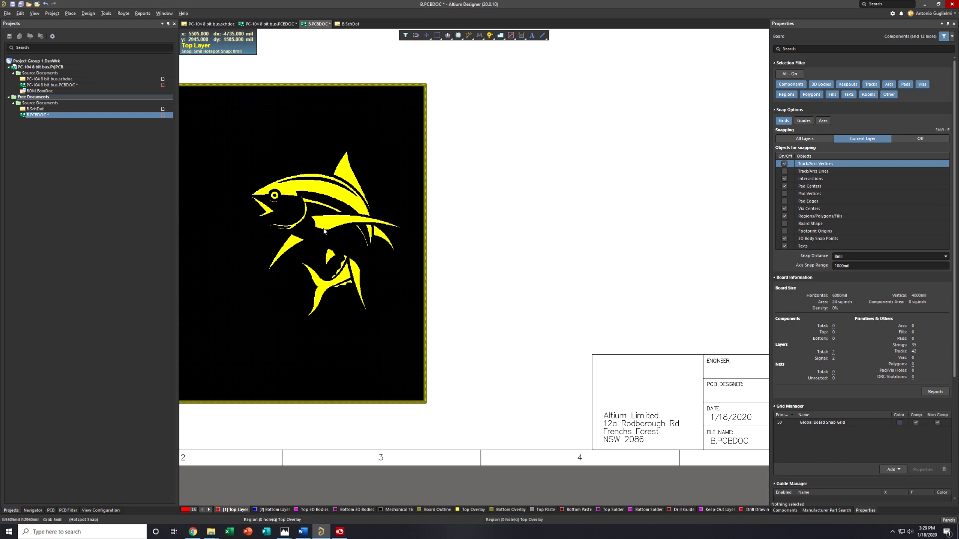
mouse_move(338, 198)
mouse_down()
mouse_move(406, 218)
mouse_move(332, 210)
mouse_up()
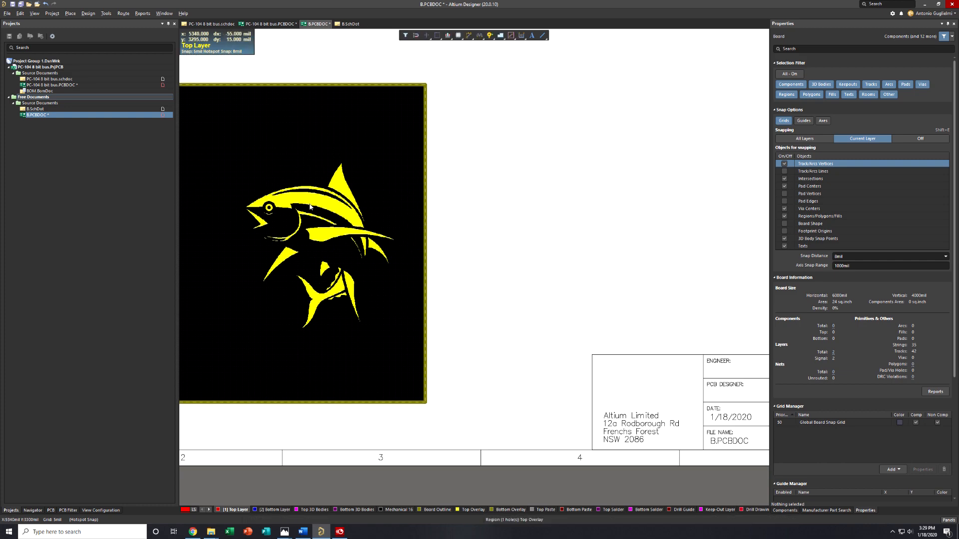
right_click(311, 204)
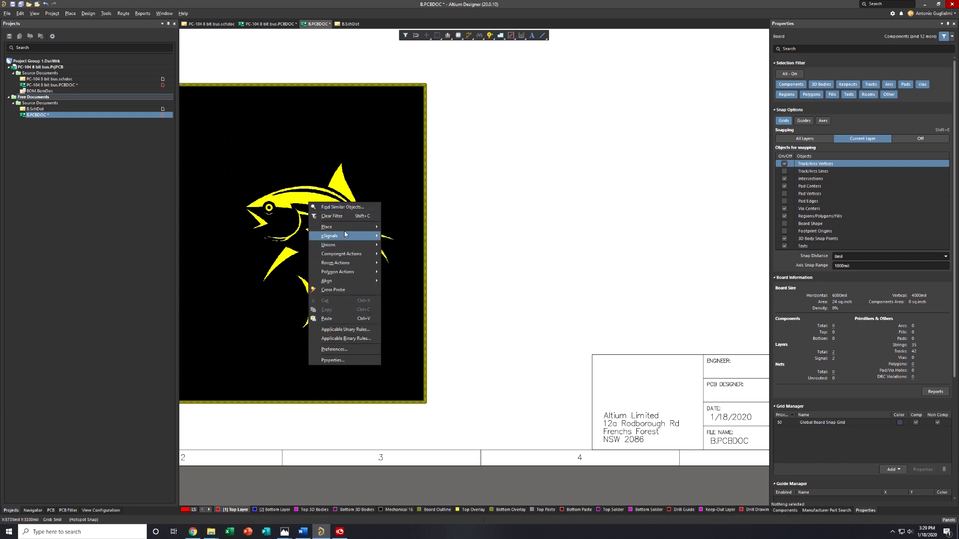
click(393, 185)
drag(398, 344, 236, 155)
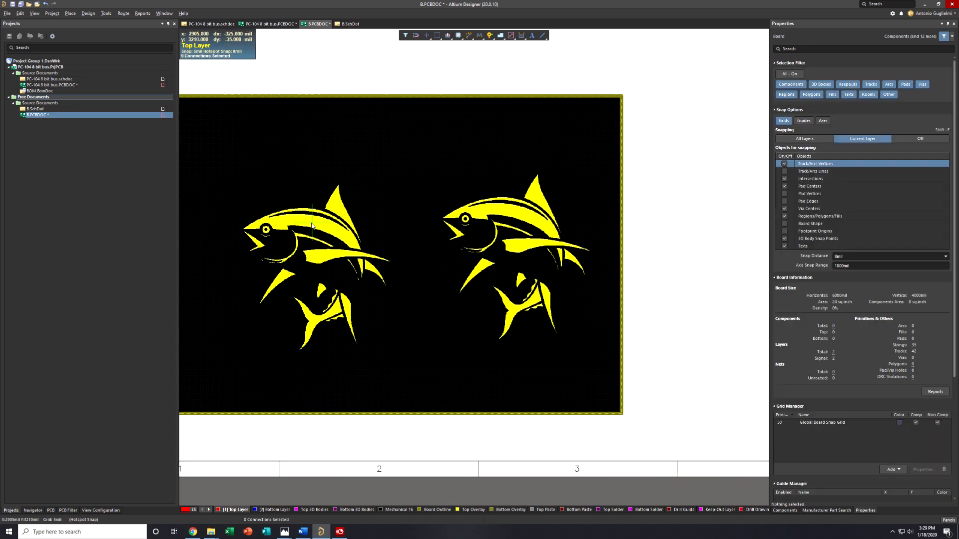
Resize the duplicated fish union to about one sixth of its size, keeping its lower-left corner fixed
drag(399, 344, 238, 156)
right_click(311, 208)
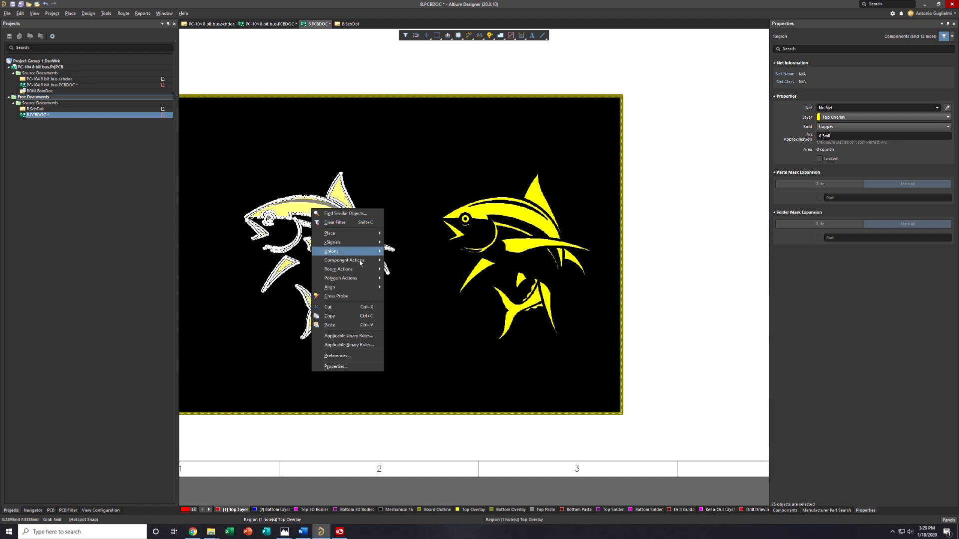
mouse_move(350, 251)
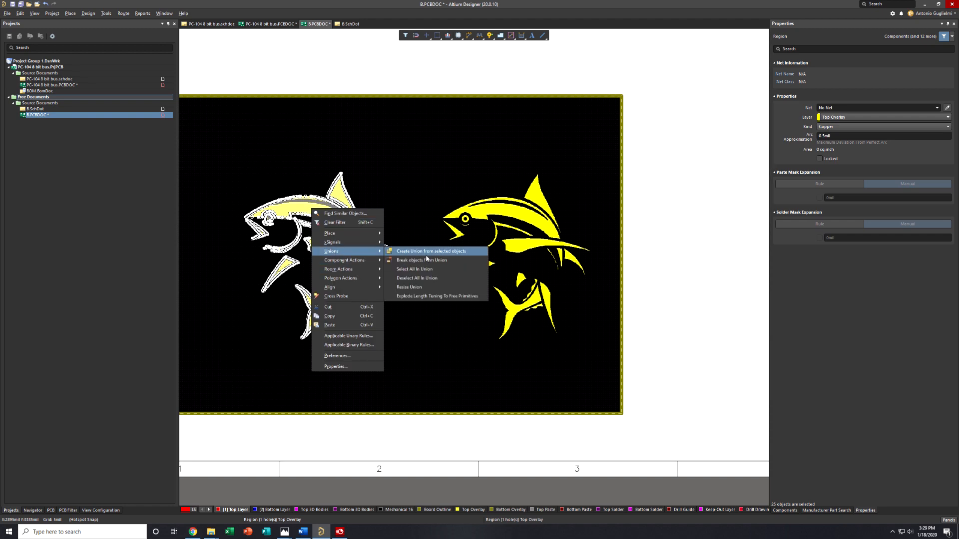
click(415, 287)
click(350, 202)
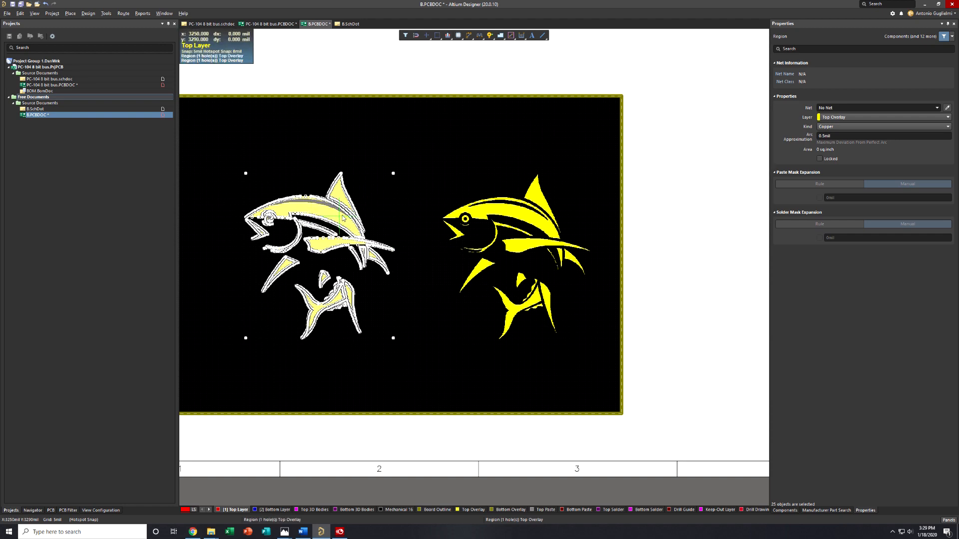
drag(393, 173, 270, 312)
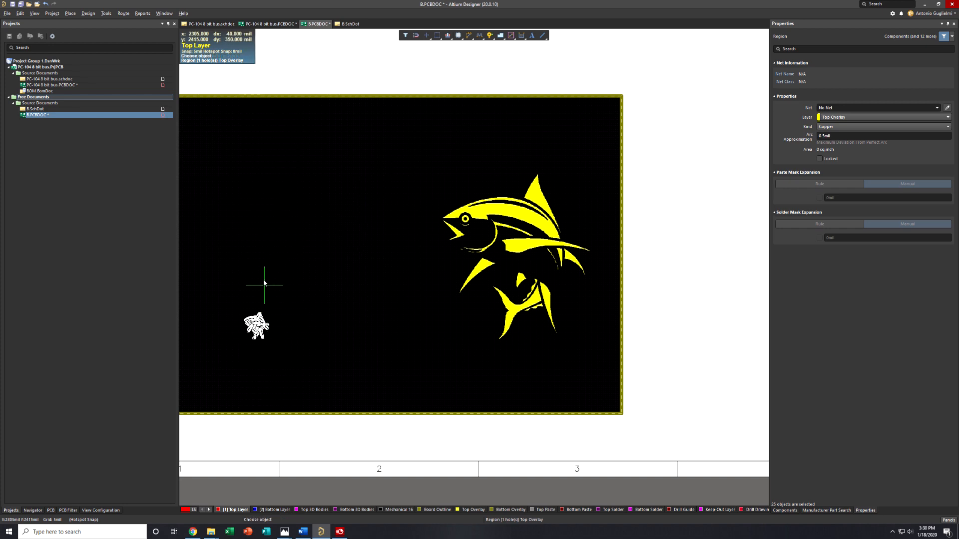
right_click(264, 276)
Move the small fish into the title block's empty logo cell and assign its regions to the Mechanical 16 layer
click(266, 318)
drag(266, 323, 620, 377)
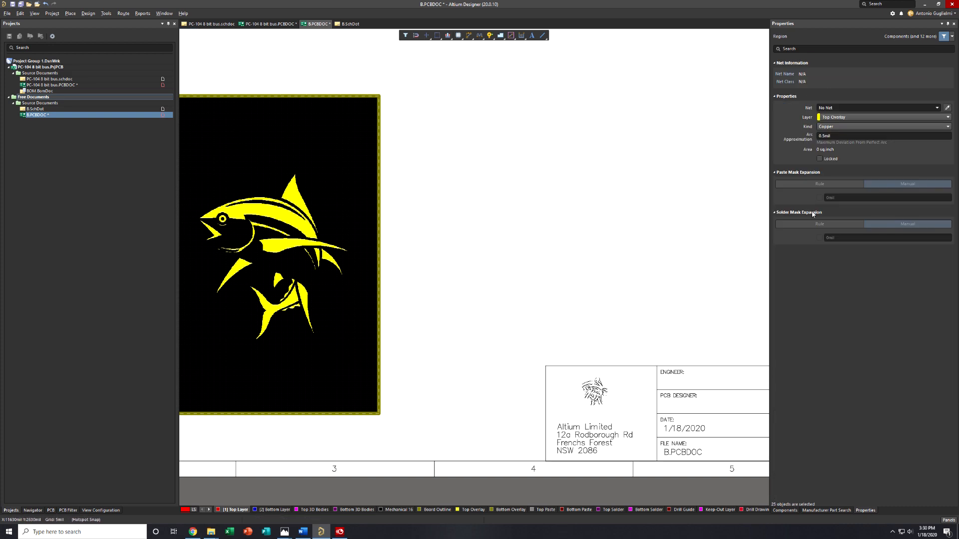
click(824, 118)
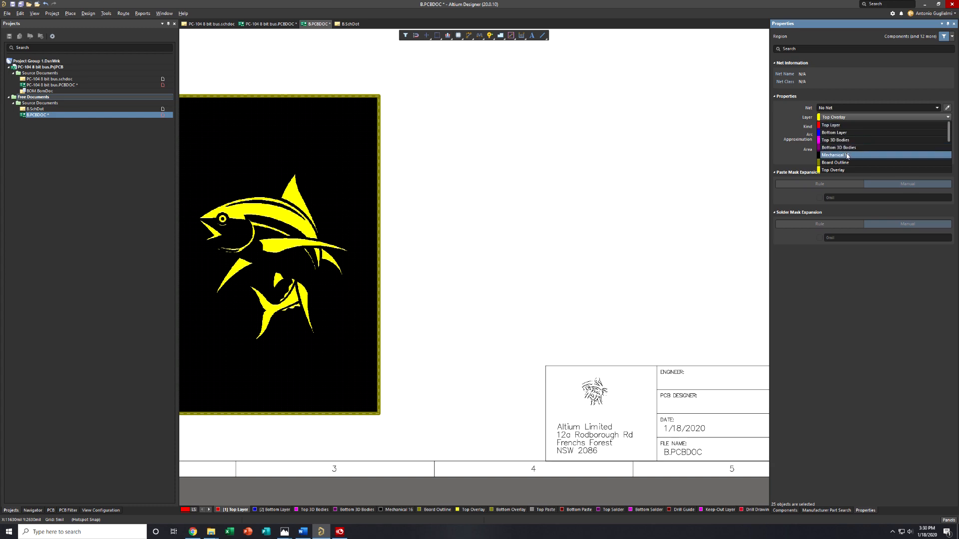
click(848, 156)
click(570, 307)
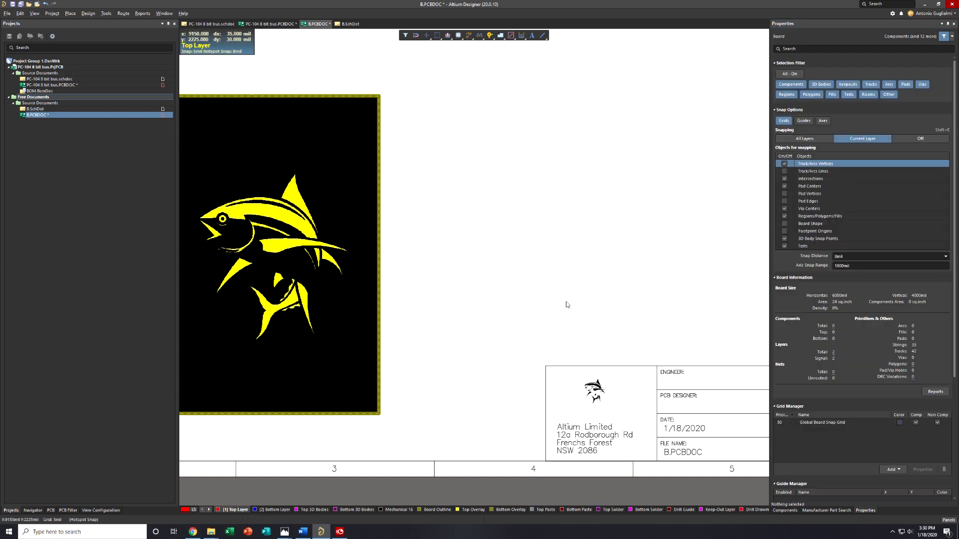
Enlarge the title block's fish union to about twice its size and reposition it above the address text
ctrl+scroll(570, 307, down, 1)
right_drag(665, 332, 495, 311)
ctrl+scroll(406, 355, up, 2)
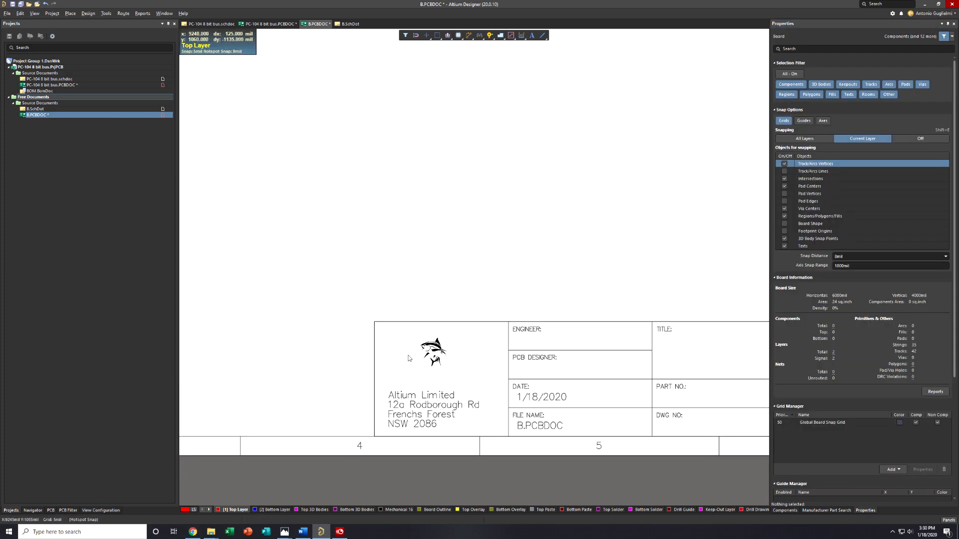
drag(418, 381, 486, 322)
right_click(436, 345)
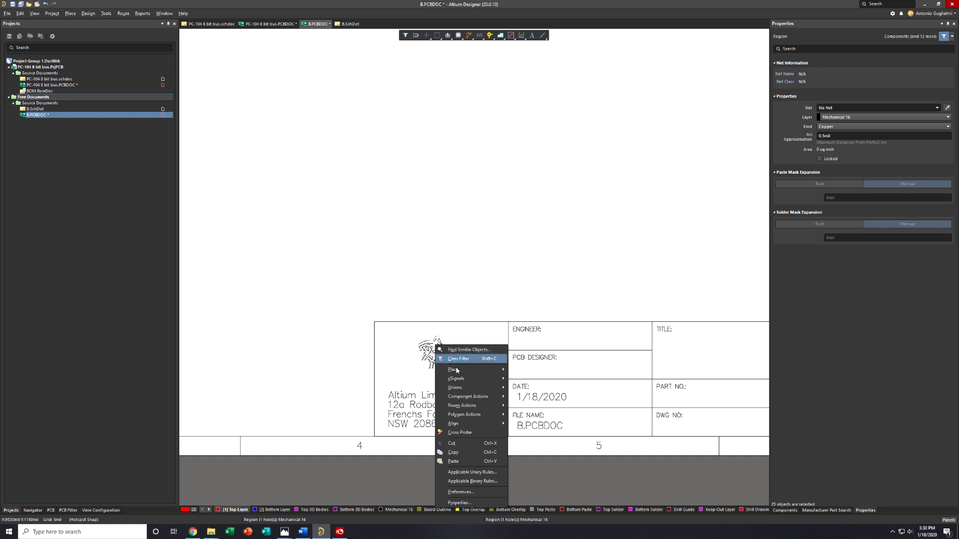
mouse_move(454, 387)
click(544, 423)
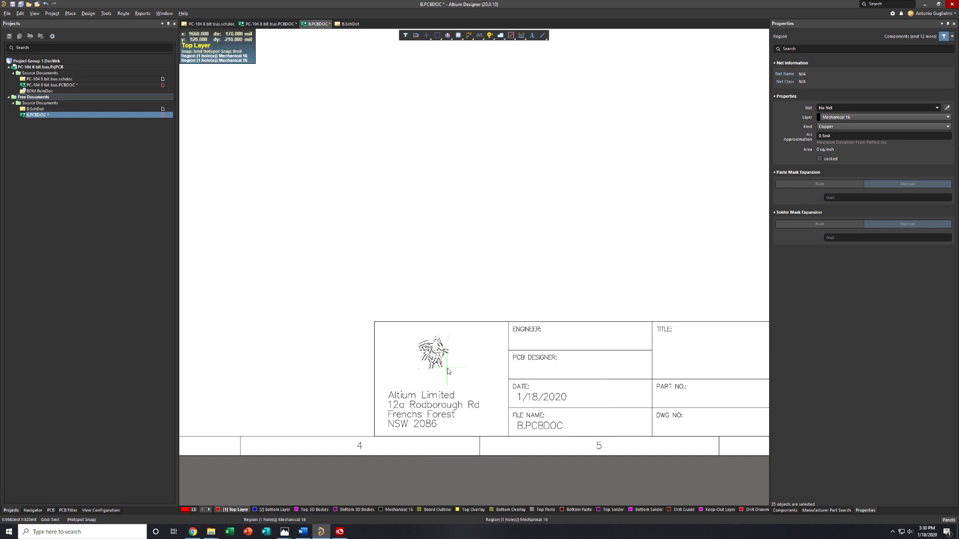
drag(447, 369, 477, 394)
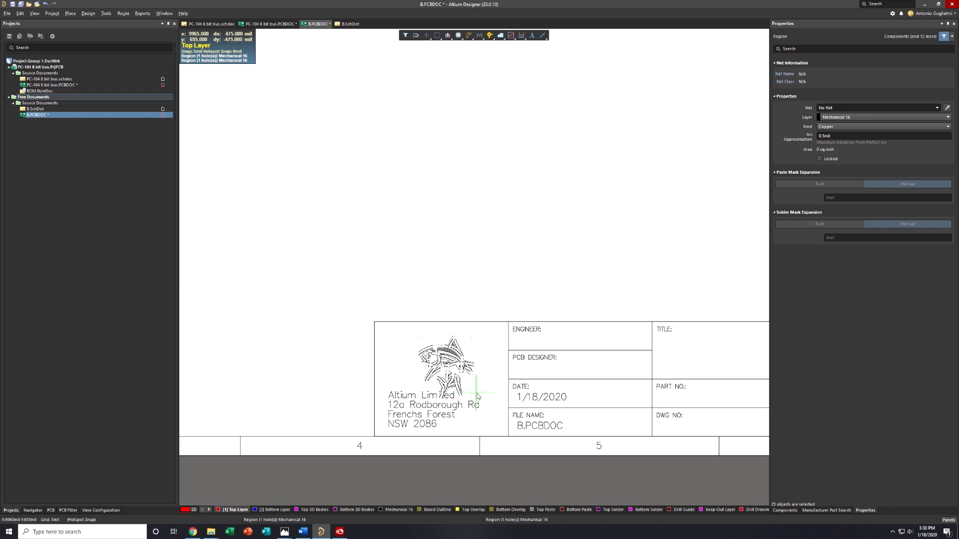
right_click(459, 373)
drag(442, 361, 434, 349)
click(470, 348)
Generate Gerber output for the board with Top Overlay plotted and the Board Outline layer added to all plots
ctrl+scroll(473, 348, down, 5)
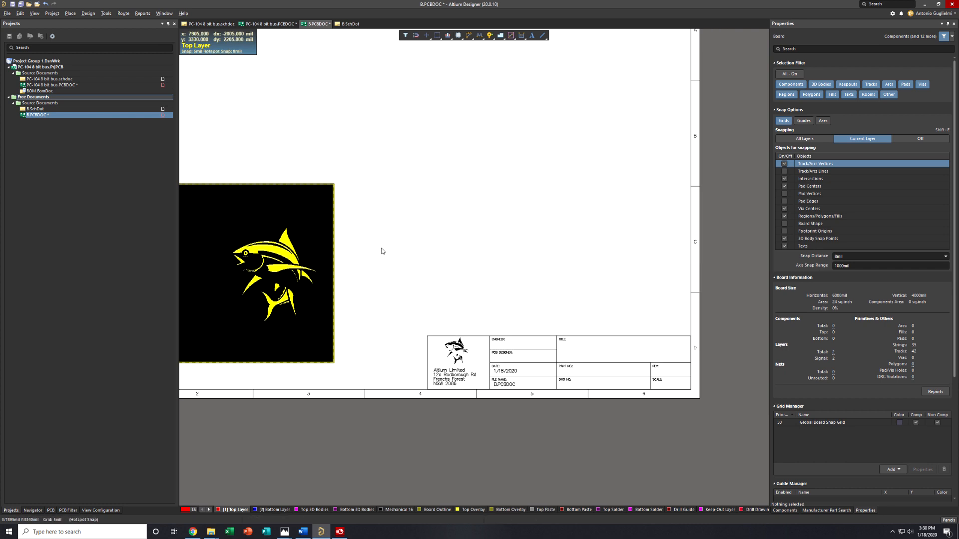
right_drag(378, 246, 448, 268)
ctrl+scroll(449, 269, down, 2)
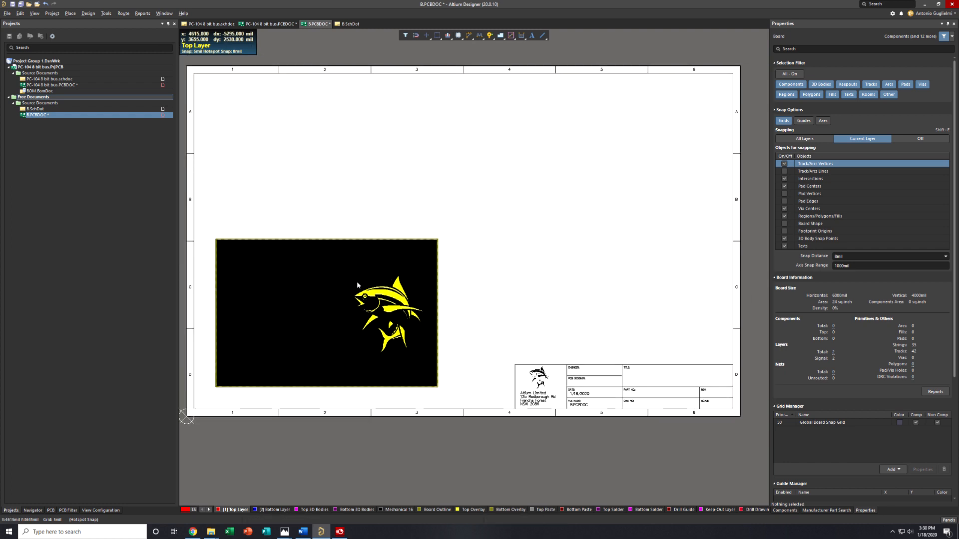
click(6, 14)
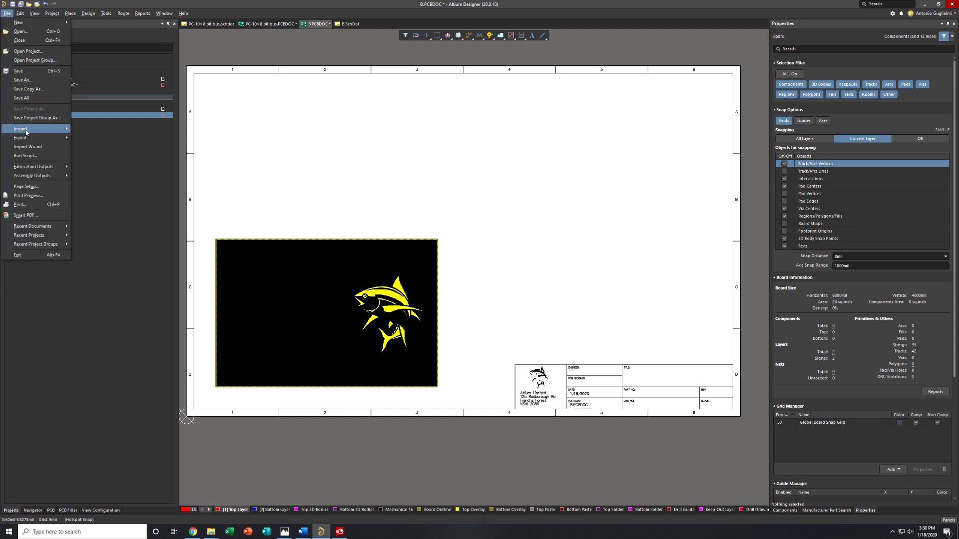
mouse_move(40, 168)
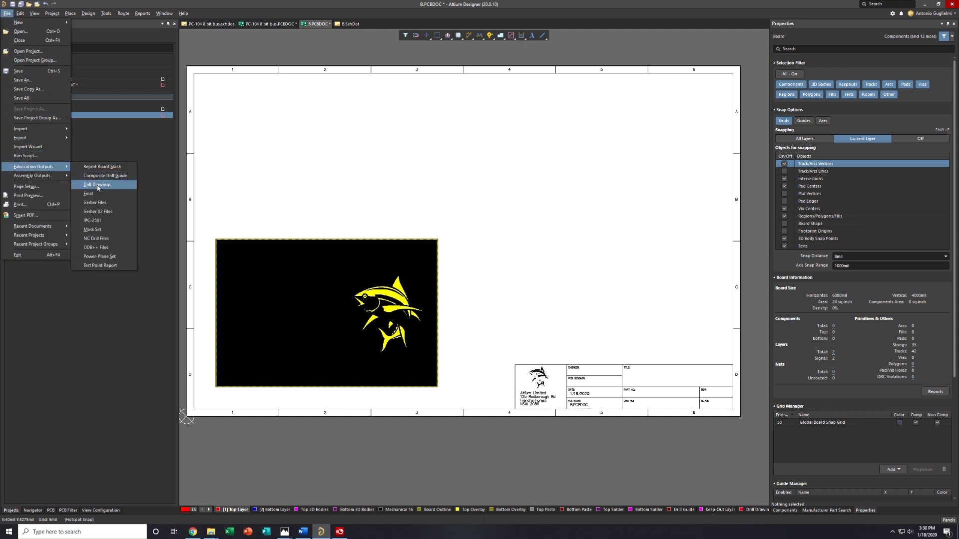
click(97, 202)
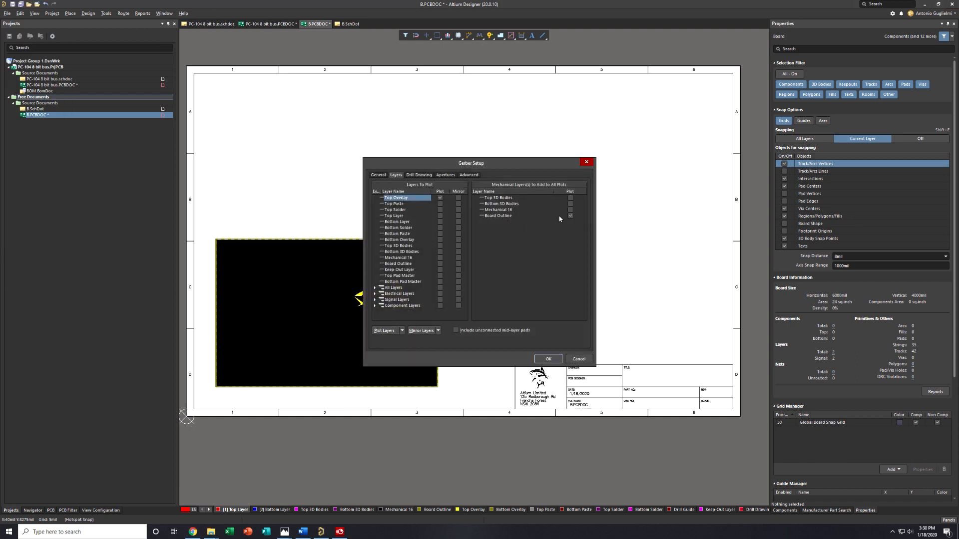
click(548, 360)
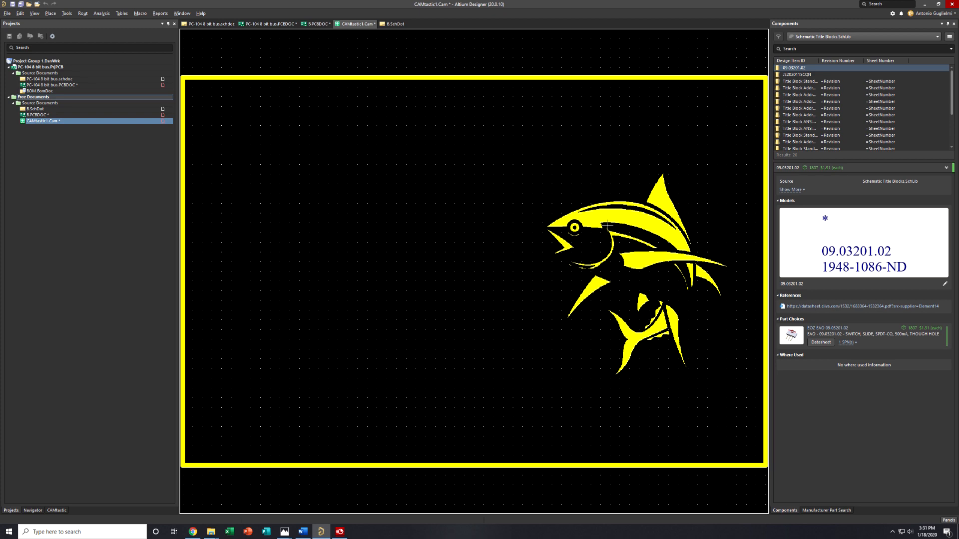
Inspect the fish logo in the generated Gerber output, checking its head and mouth edges up close and its placement within the board outline
scroll(671, 222, up, 5)
middle_drag(532, 197, 188, 343)
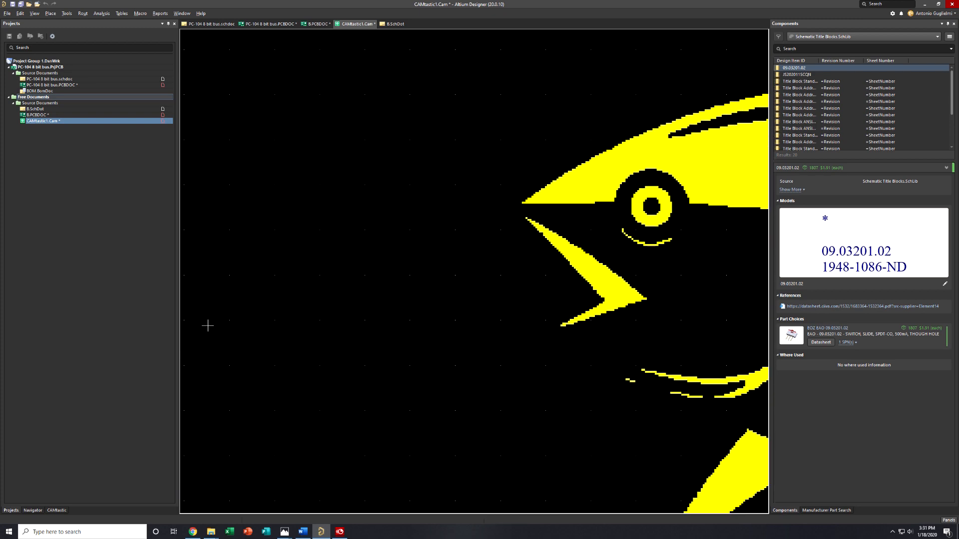
scroll(631, 173, up, 6)
middle_drag(519, 177, 410, 252)
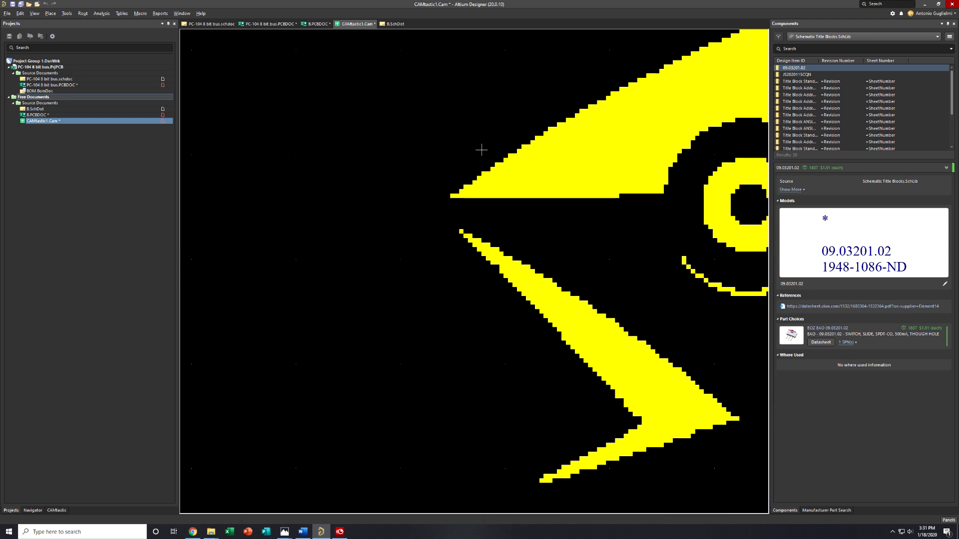
scroll(672, 183, down, 8)
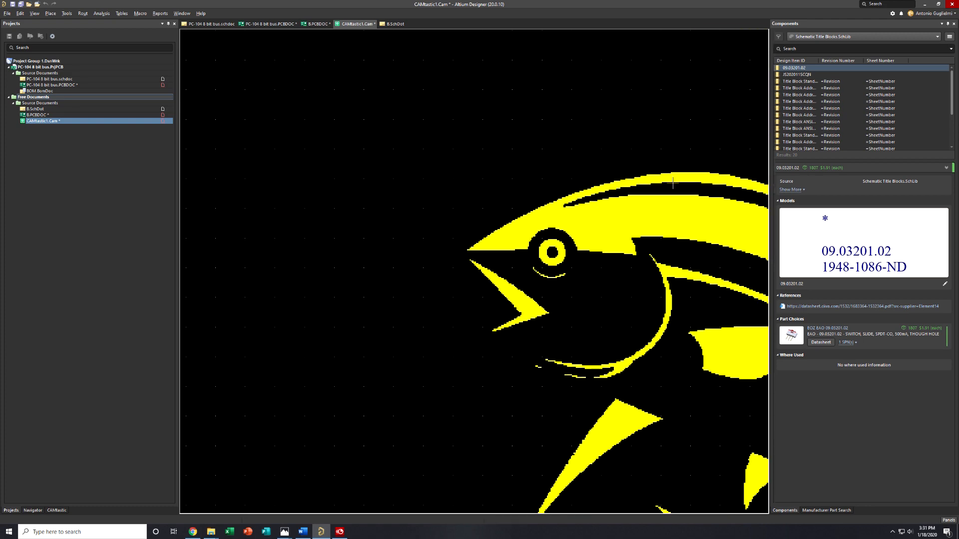
right_drag(391, 272, 416, 270)
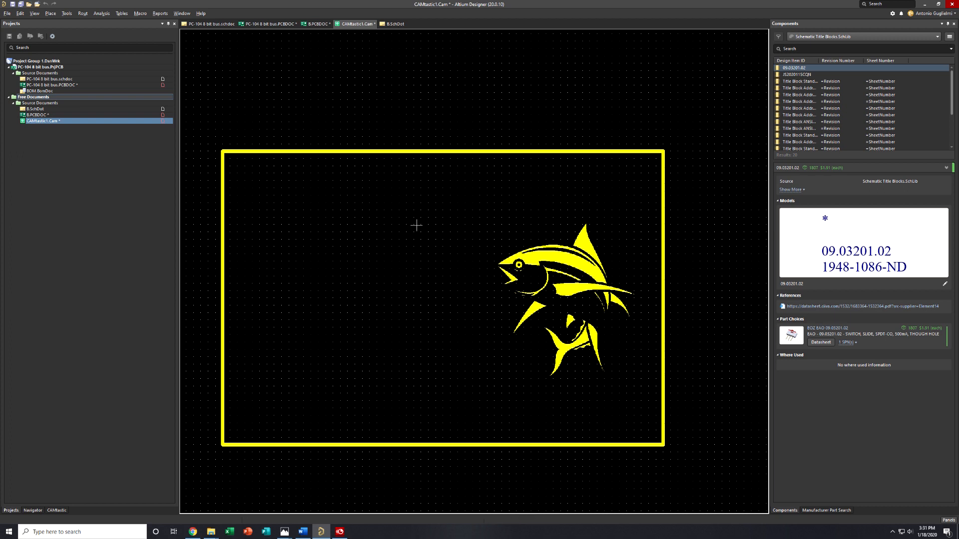